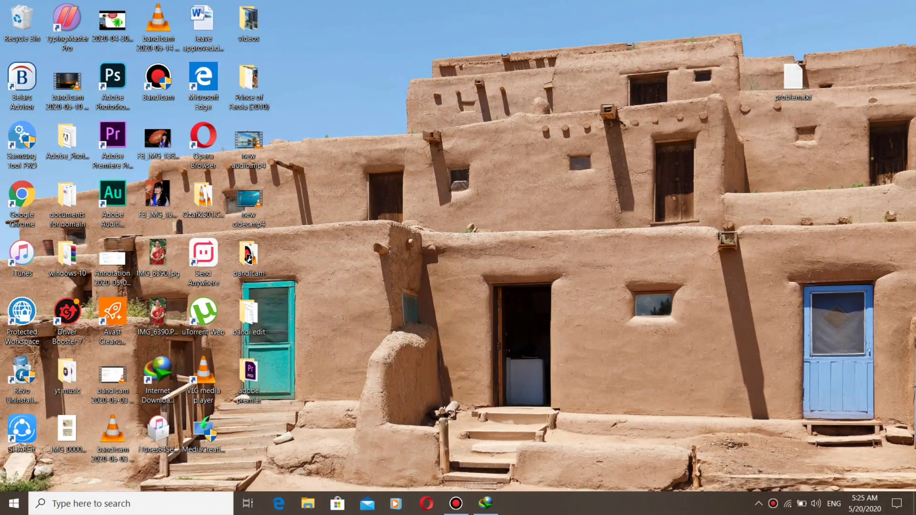
- Open the Sound control panel from the system sound settings and check the Speakers / Headphones playback device's properties
{"action": "right_click", "coordinate": [817, 504]}
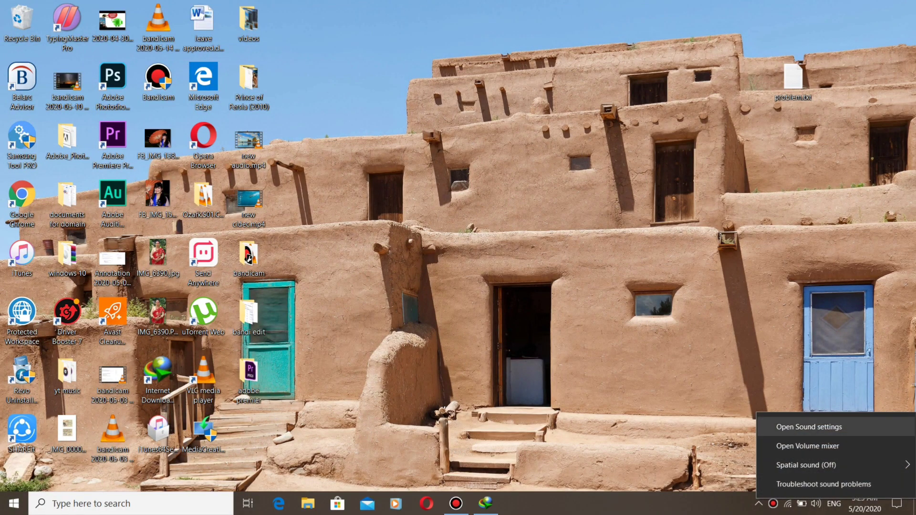
{"action": "left_click", "coordinate": [809, 426]}
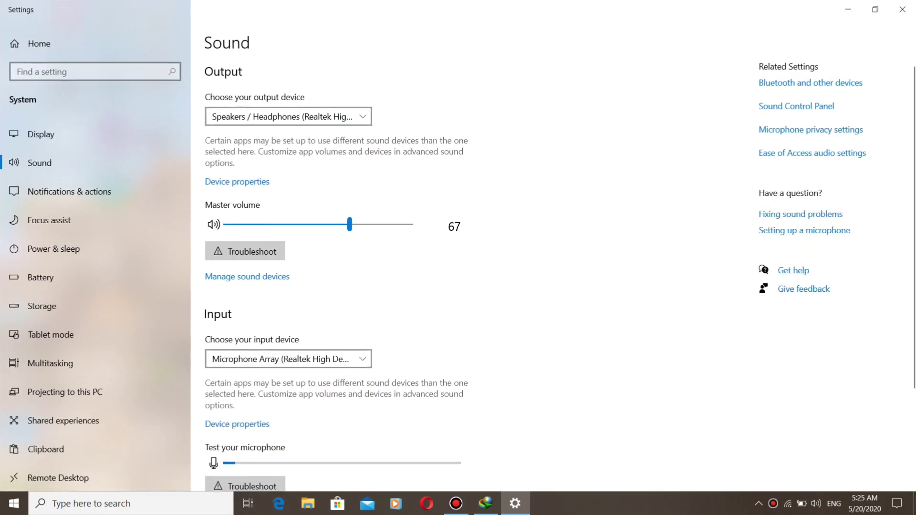
{"action": "left_click", "coordinate": [796, 106]}
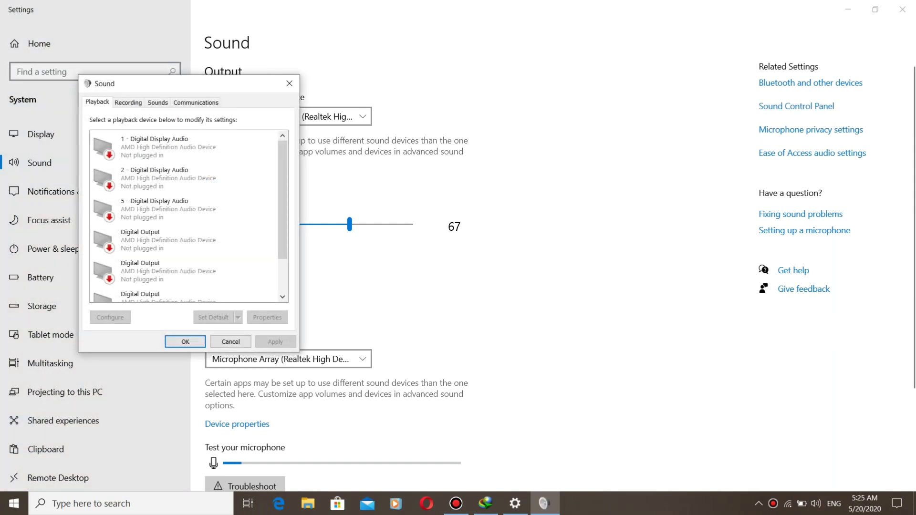
{"action": "scroll", "coordinate": [187, 162], "scroll_direction": "down", "scroll_amount": 1}
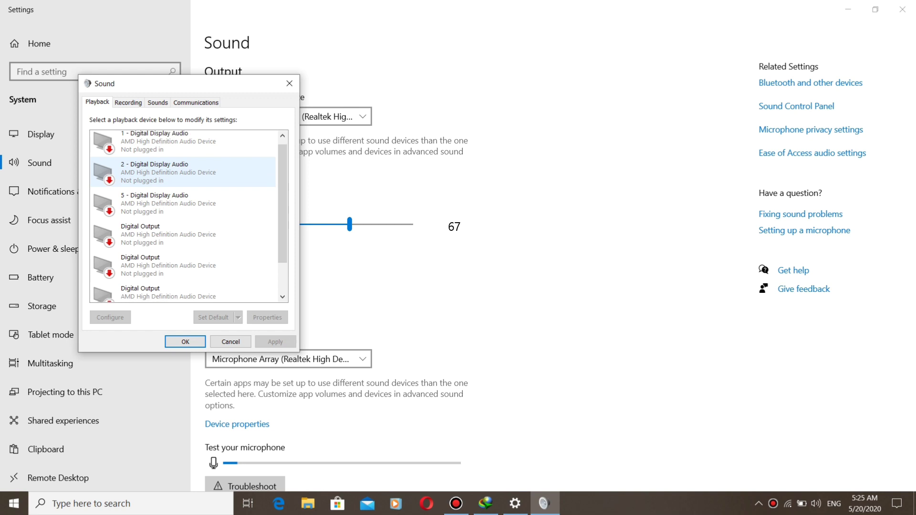
{"action": "scroll", "coordinate": [183, 155], "scroll_direction": "down", "scroll_amount": 1}
{"action": "left_click", "coordinate": [183, 287]}
{"action": "left_click", "coordinate": [267, 318]}
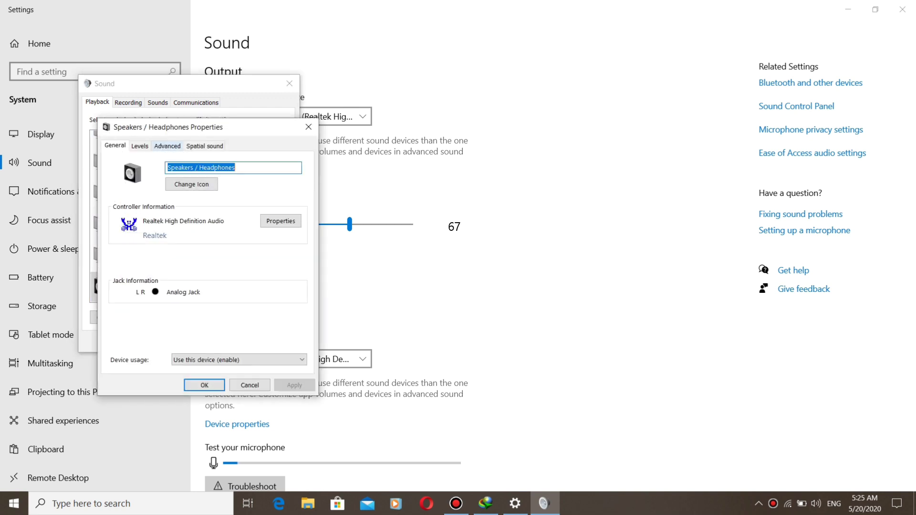
{"action": "left_click", "coordinate": [308, 127]}
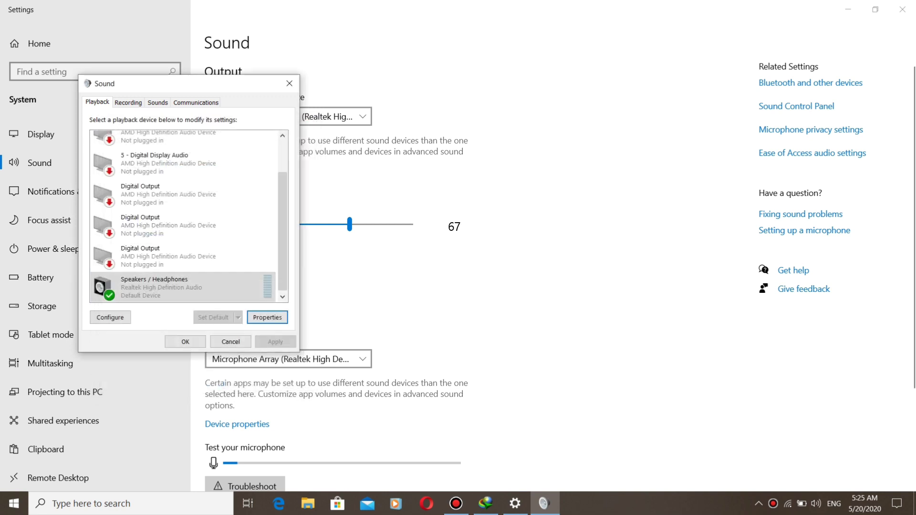
- Check the Microphone Array recording device's general properties, and close the Sound control panel
{"action": "left_click", "coordinate": [127, 102]}
{"action": "left_click", "coordinate": [188, 209]}
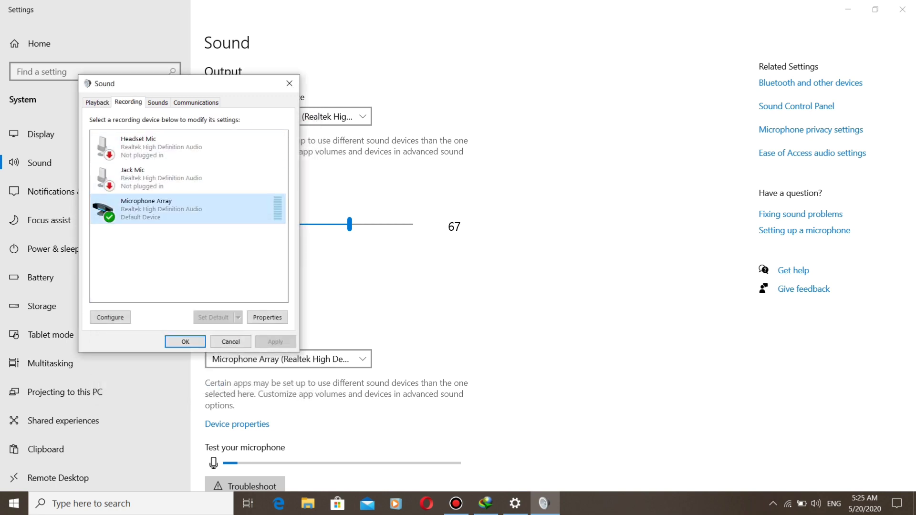
{"action": "left_click", "coordinate": [268, 317]}
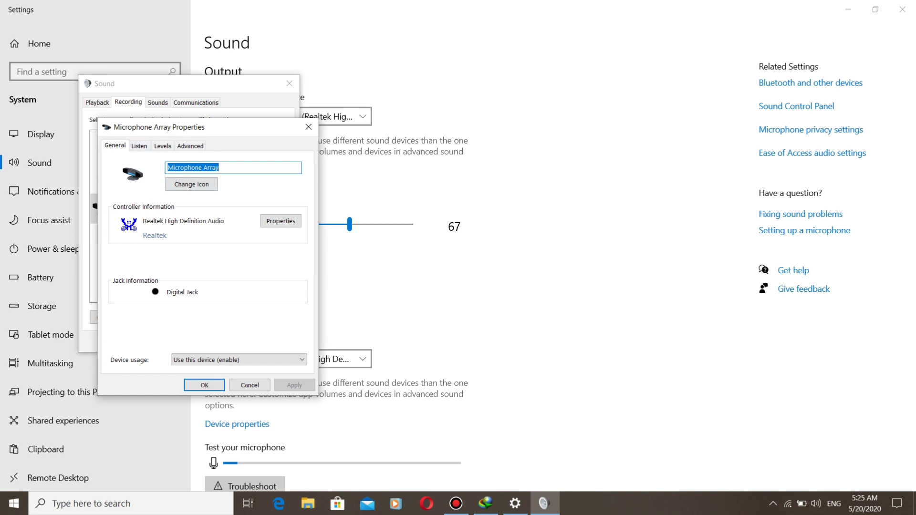
{"action": "left_click", "coordinate": [308, 127]}
{"action": "left_click", "coordinate": [290, 83]}
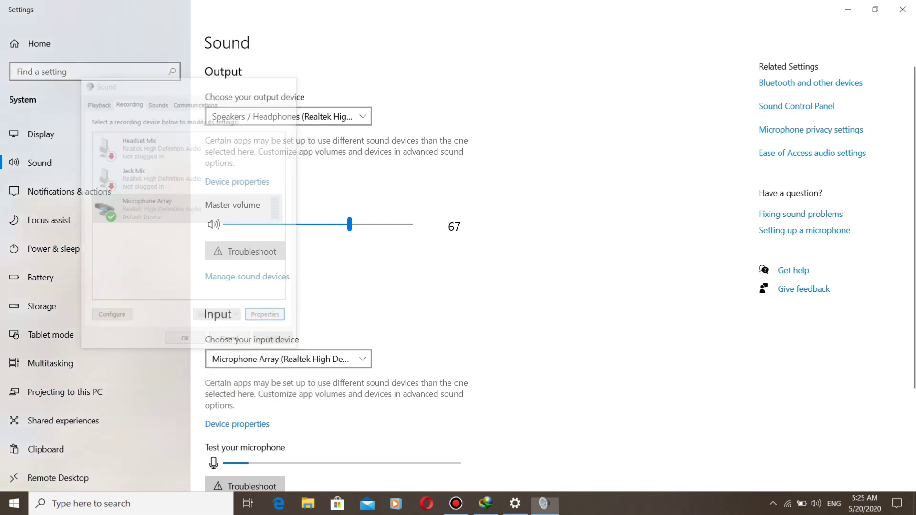
- Open Device Manager within Computer Management and expand the sound, video and game controllers category
{"action": "left_click", "coordinate": [308, 503]}
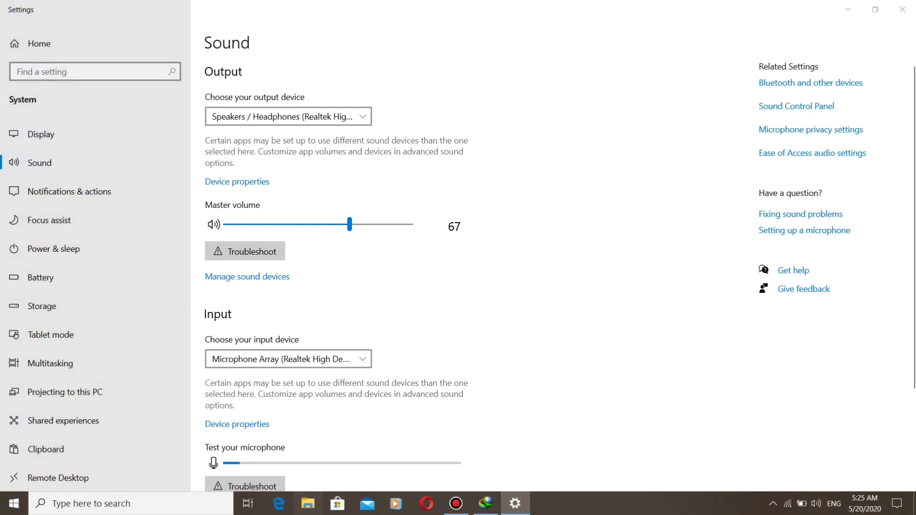
{"action": "right_click", "coordinate": [38, 288]}
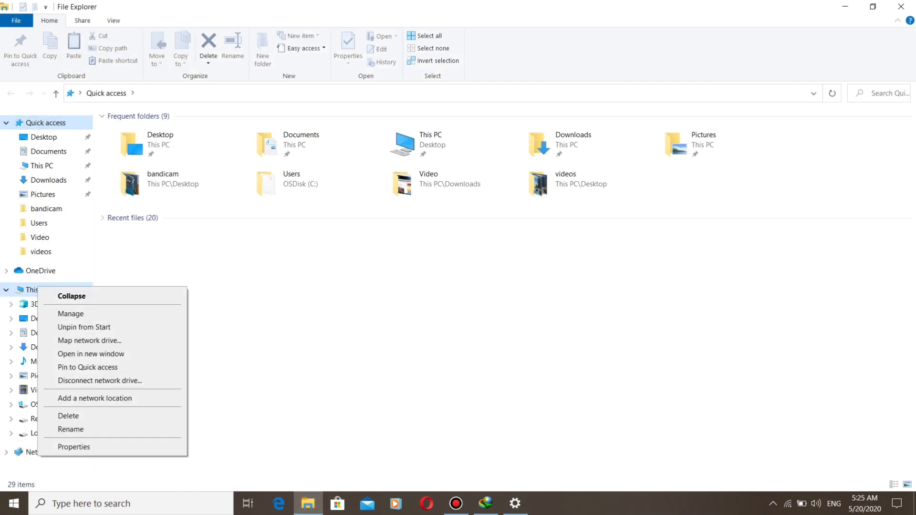
{"action": "left_click", "coordinate": [67, 314]}
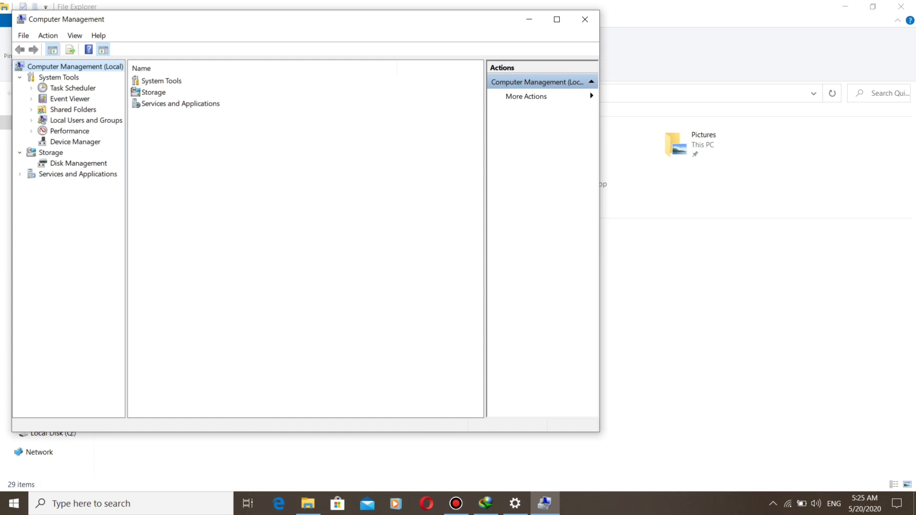
{"action": "left_click", "coordinate": [74, 142]}
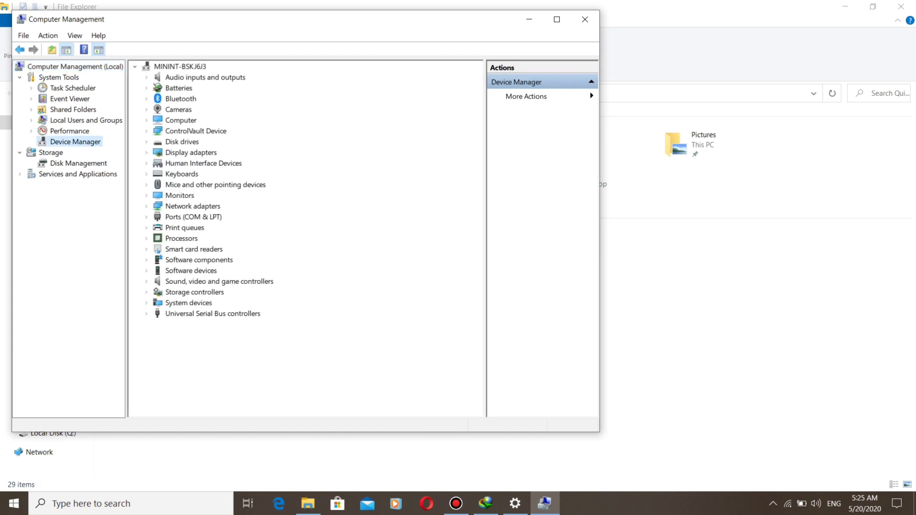
{"action": "left_click", "coordinate": [146, 282]}
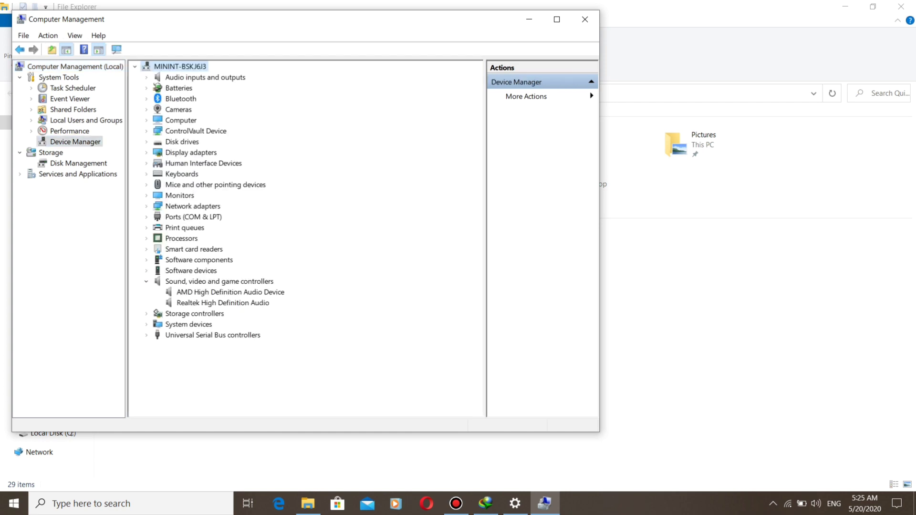
- Check the Realtek High Definition Audio device's status and driver details in its properties
{"action": "left_click", "coordinate": [198, 302]}
{"action": "right_click", "coordinate": [199, 303]}
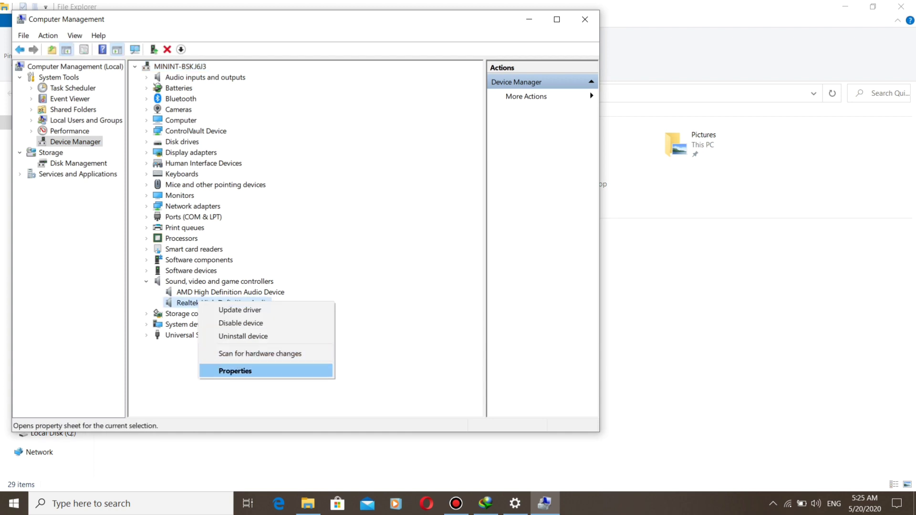
{"action": "left_click", "coordinate": [235, 371]}
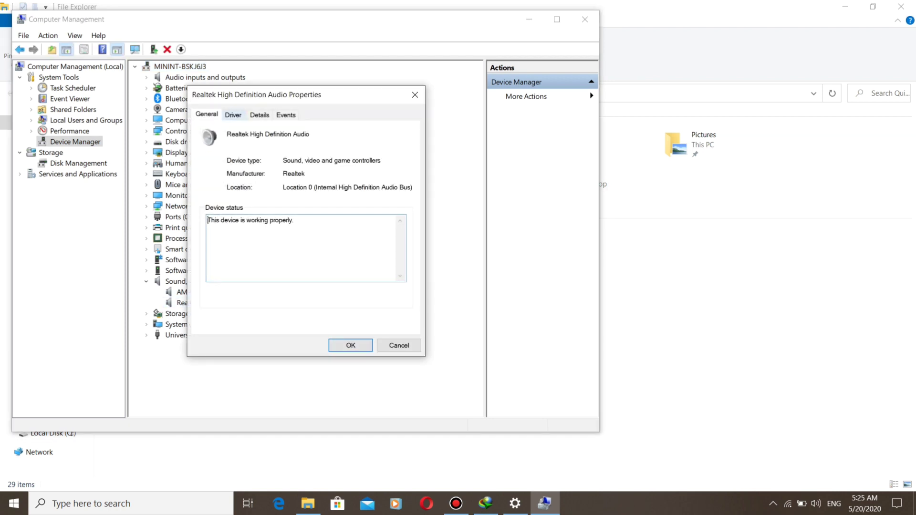
{"action": "left_click", "coordinate": [233, 116]}
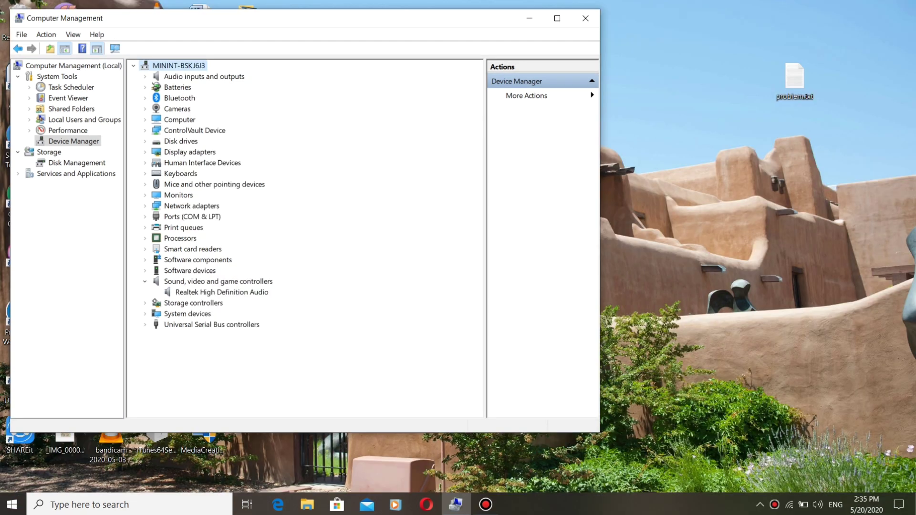
- Uninstall the Realtek High Definition Audio device without deleting its driver software, decline the immediate restart, and close Computer Management
{"action": "right_click", "coordinate": [240, 294]}
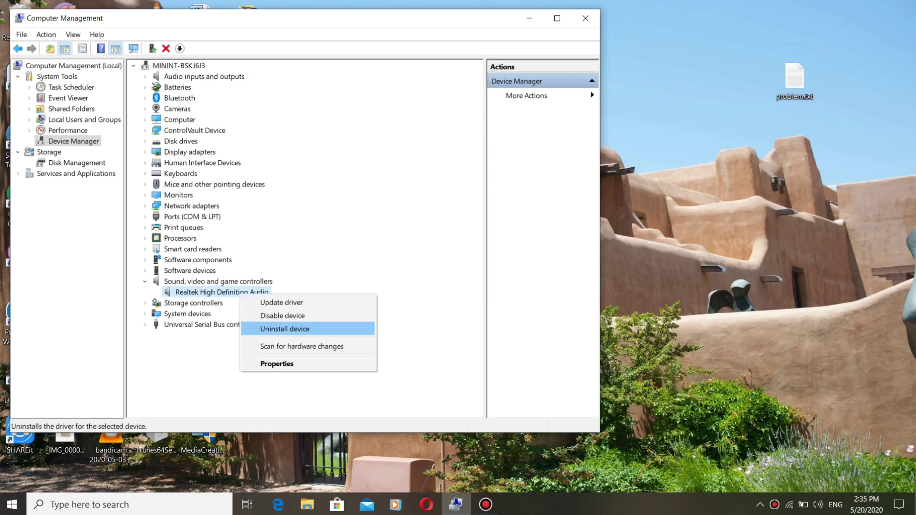
{"action": "left_click", "coordinate": [284, 329]}
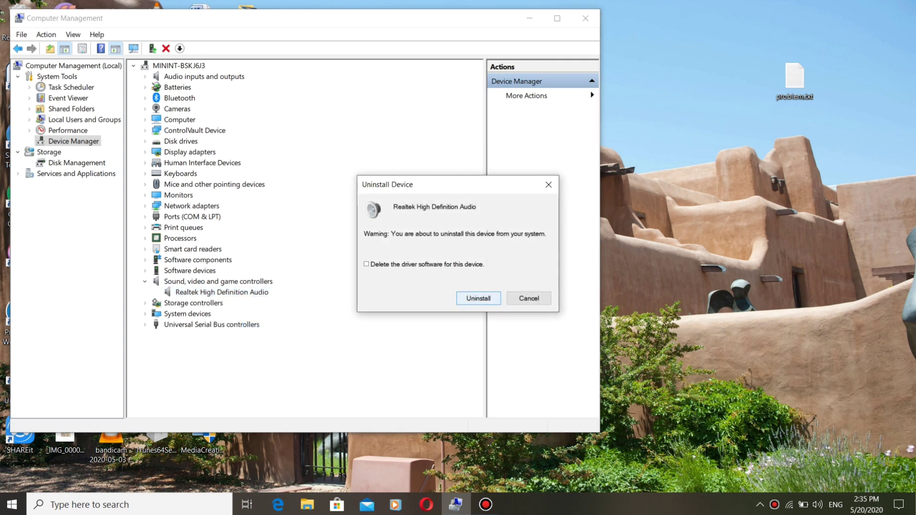
{"action": "key", "text": "Return"}
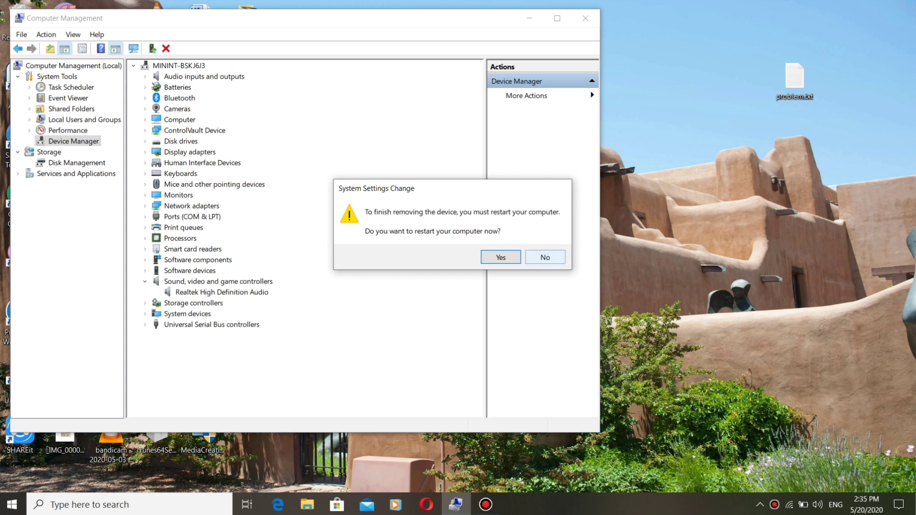
{"action": "left_click", "coordinate": [545, 258]}
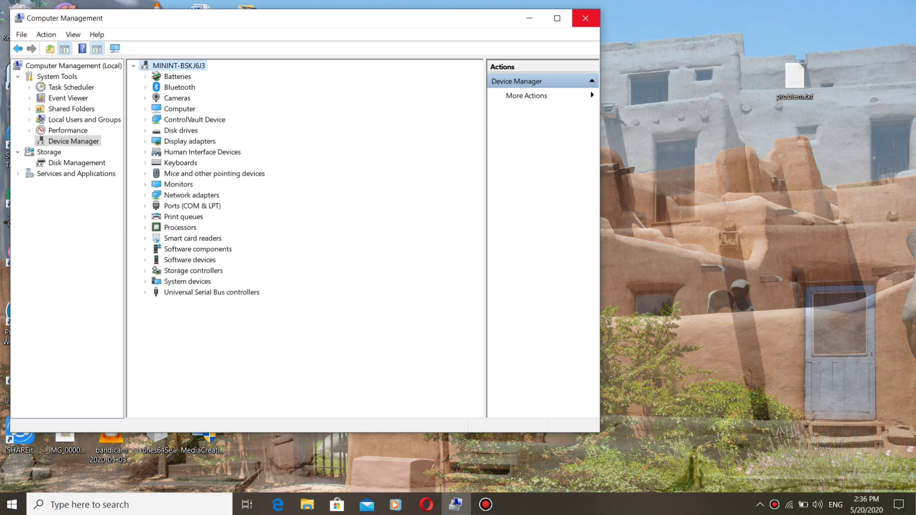
{"action": "left_click", "coordinate": [586, 19]}
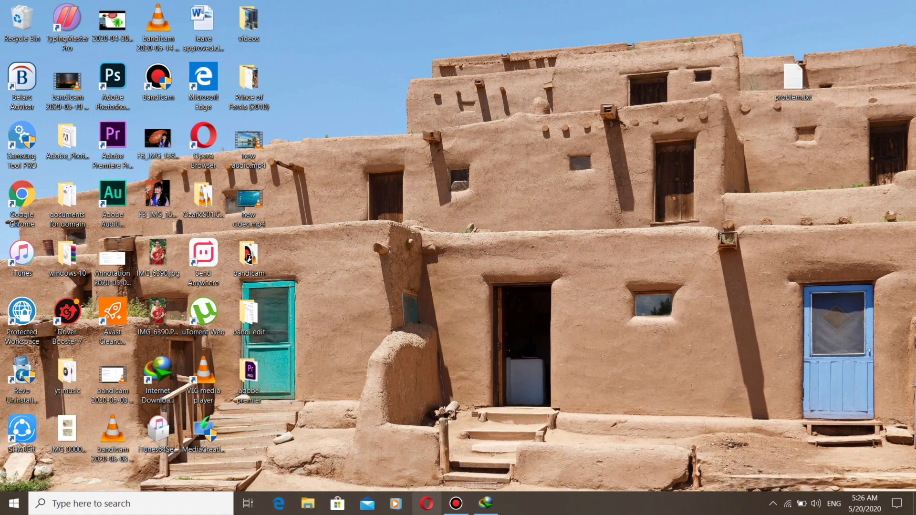
- Switch to Opera, look up "download real", and open the suggested Intel download page for the Realtek audio driver for Windows 10 64-bit
{"action": "left_click", "coordinate": [427, 504]}
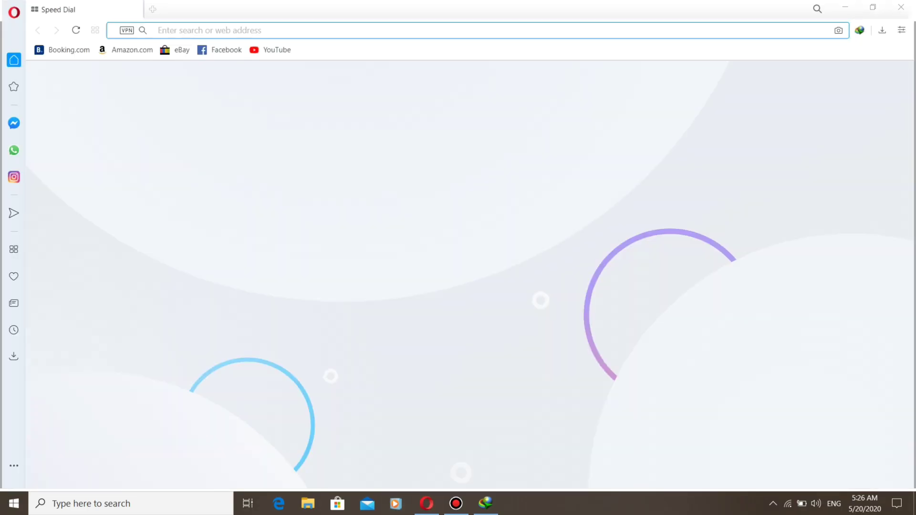
{"action": "type", "text": "d"}
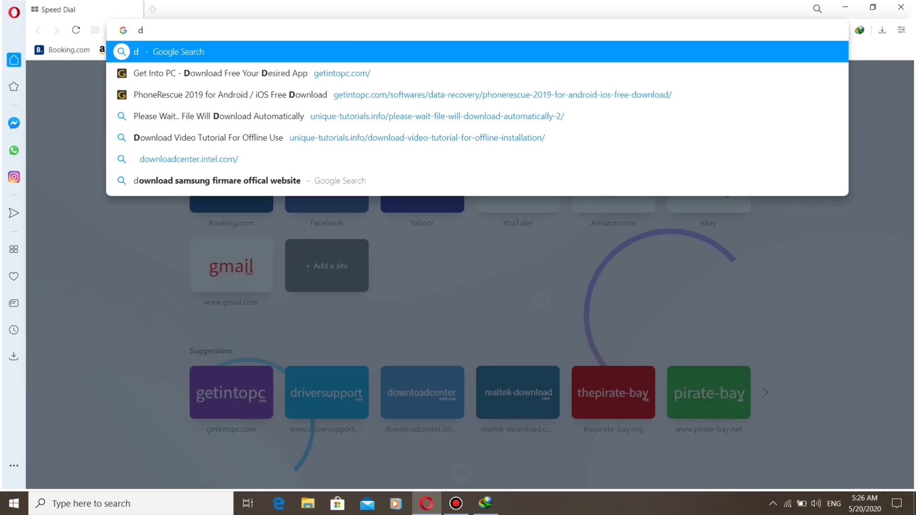
{"action": "type", "text": "o"}
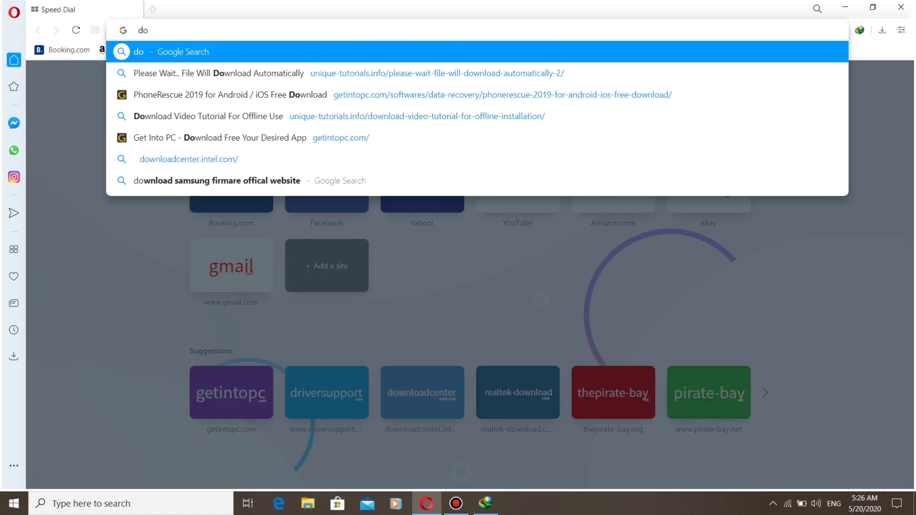
{"action": "type", "text": "r"}
{"action": "key", "text": "BackSpace"}
{"action": "type", "text": "wnload"}
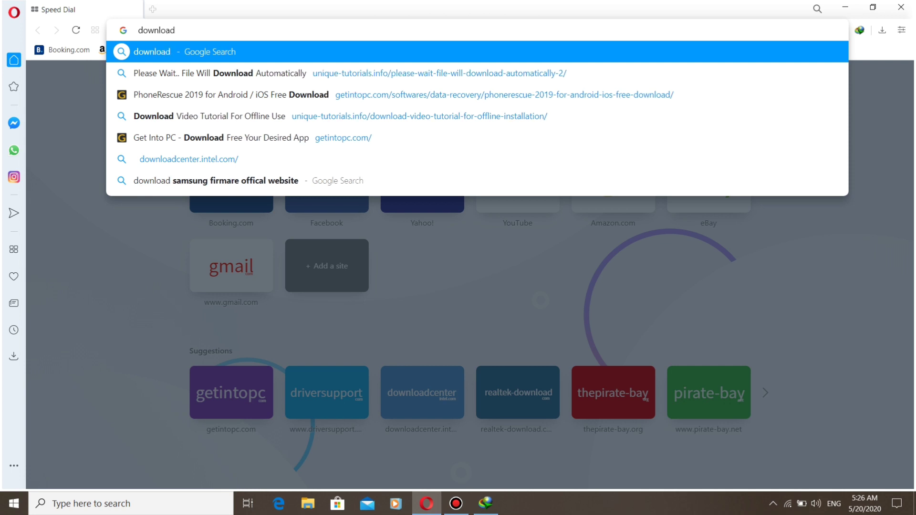
{"action": "type", "text": " realk"}
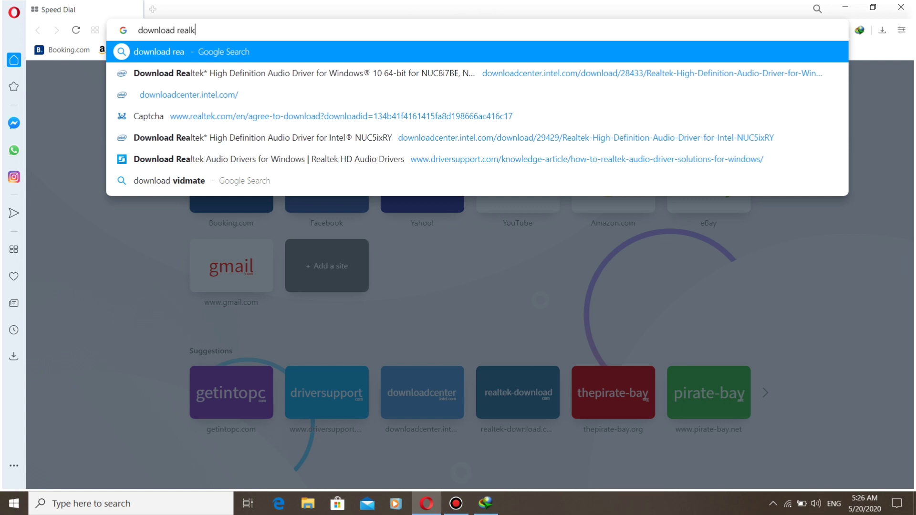
{"action": "key", "text": "BackSpace"}
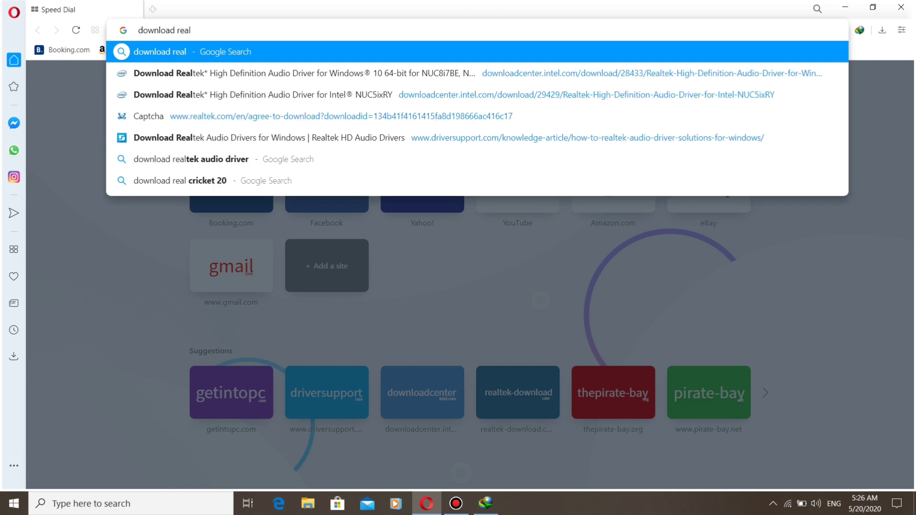
{"action": "key", "text": "Down"}
{"action": "key", "text": "Return"}
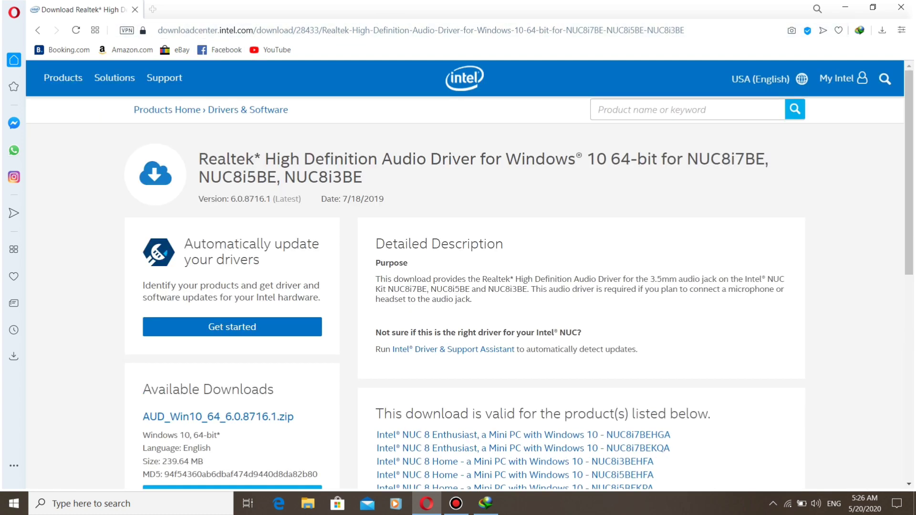
{"action": "scroll", "coordinate": [458, 287], "scroll_direction": "down", "scroll_amount": 3}
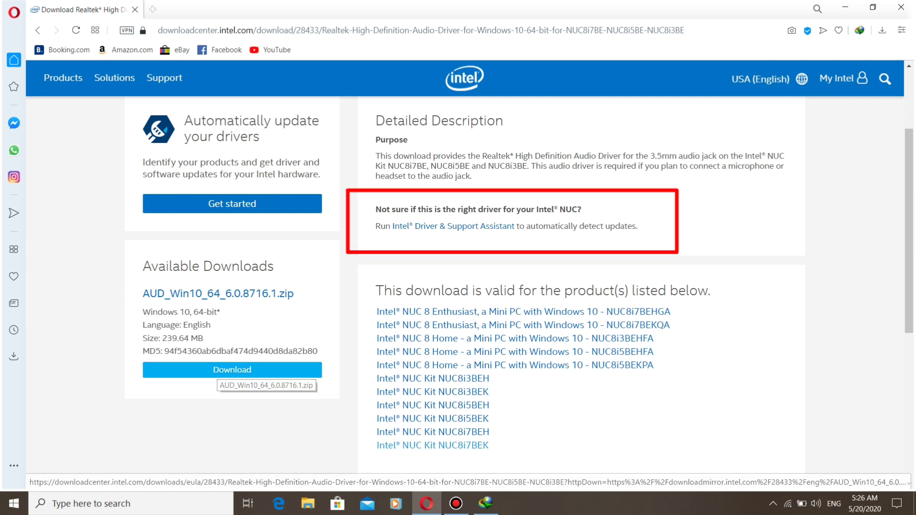
- Locate the downloaded AUD_Win10_64_6.0.8716.1.zip through Internet Download Manager and extract it into a same-named folder within Compressed
{"action": "left_click", "coordinate": [486, 504]}
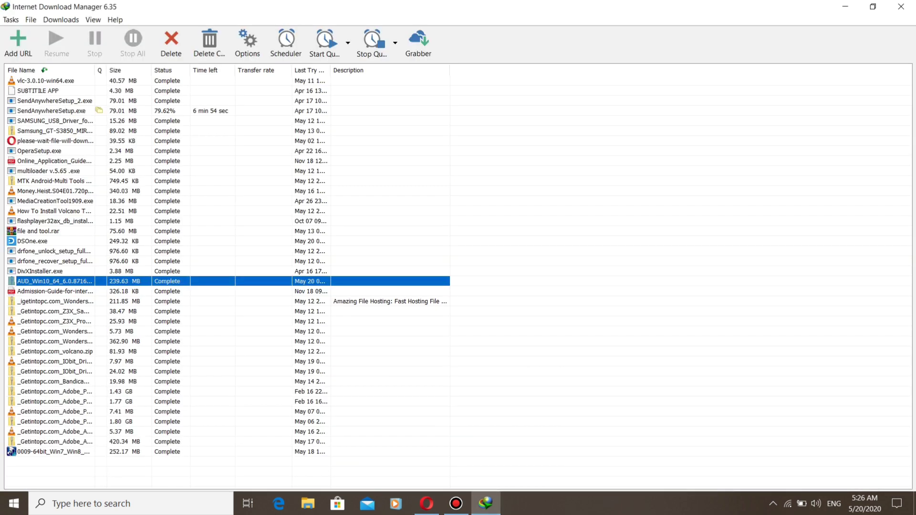
{"action": "double_click", "coordinate": [390, 281]}
{"action": "left_click", "coordinate": [490, 359]}
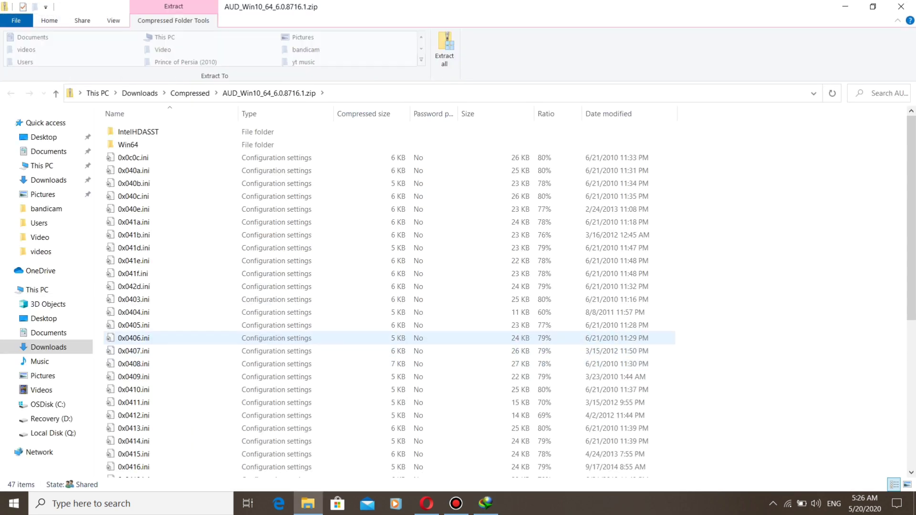
{"action": "left_click", "coordinate": [269, 93]}
{"action": "left_click", "coordinate": [190, 94]}
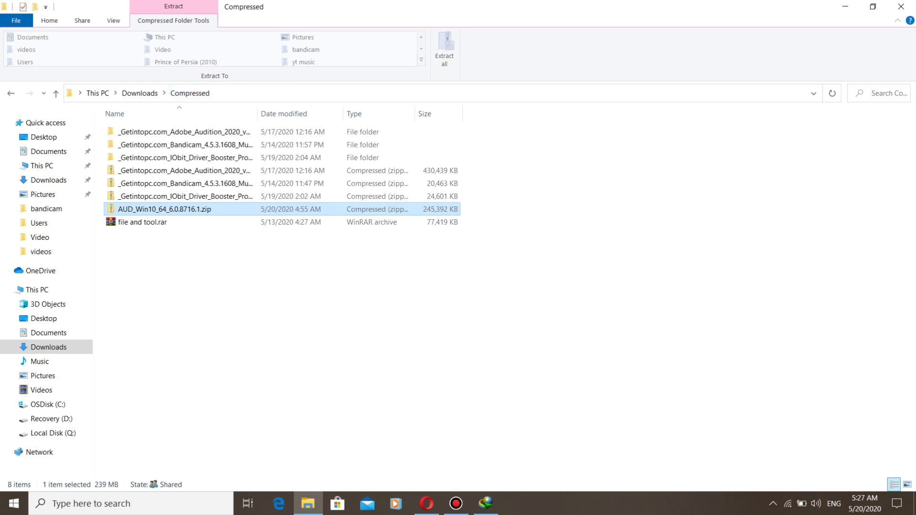
{"action": "right_click", "coordinate": [190, 209]}
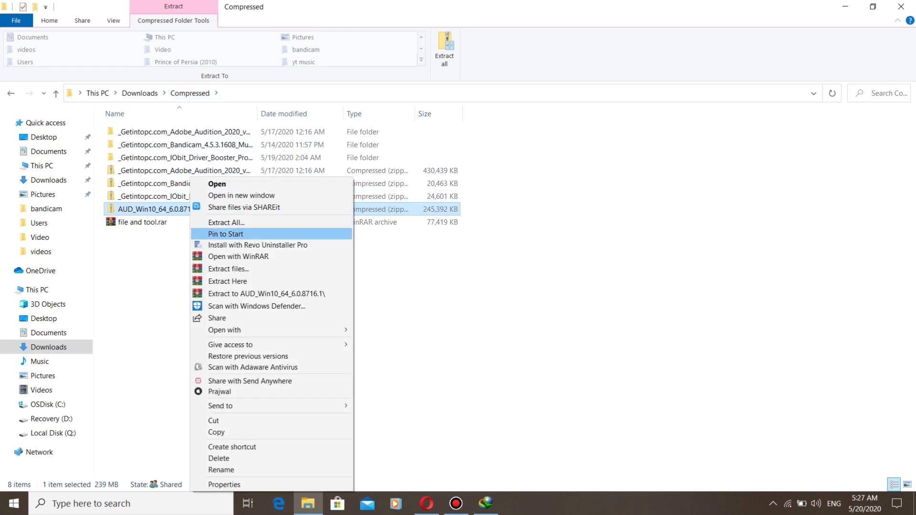
{"action": "left_click", "coordinate": [267, 294]}
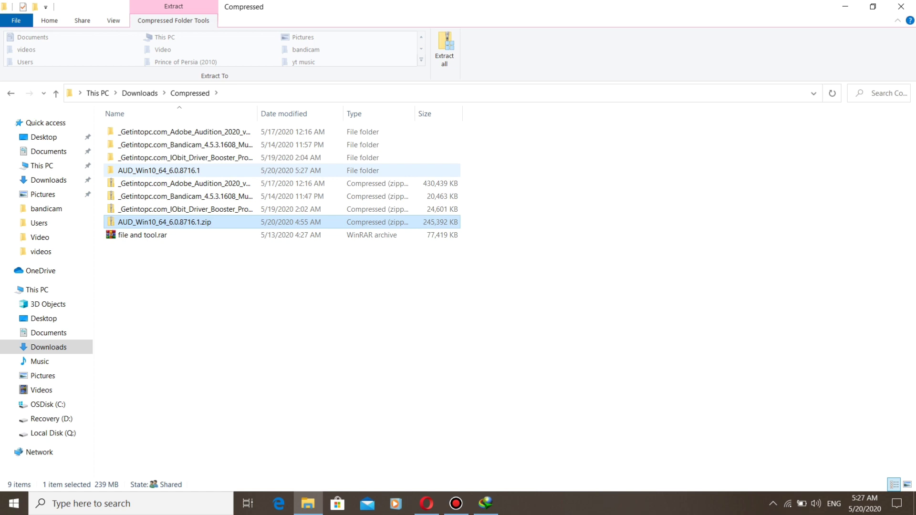
- Launch Setup.exe from the extracted AUD_Win10_64_6.0.8716.1 folder and proceed through the Realtek wizard's welcome and custom installation help pages
{"action": "double_click", "coordinate": [159, 171]}
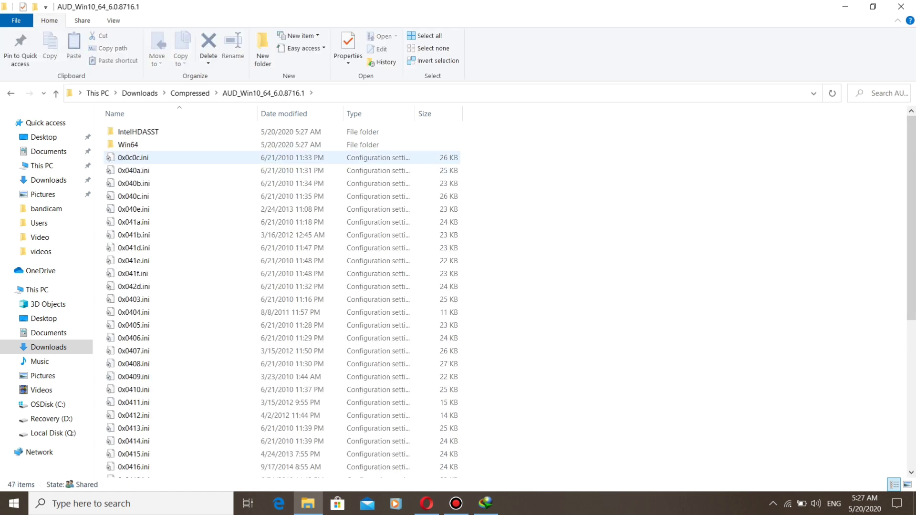
{"action": "scroll", "coordinate": [163, 172], "scroll_direction": "down", "scroll_amount": 7}
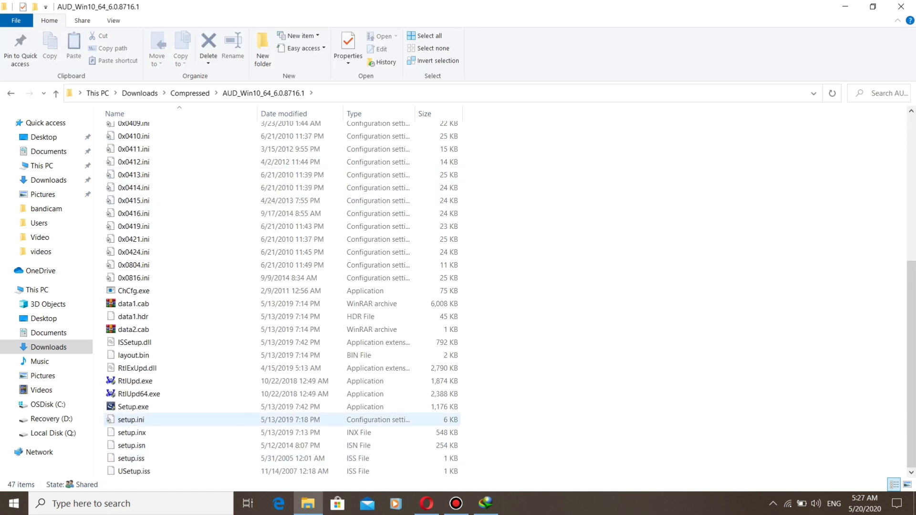
{"action": "left_click", "coordinate": [133, 406]}
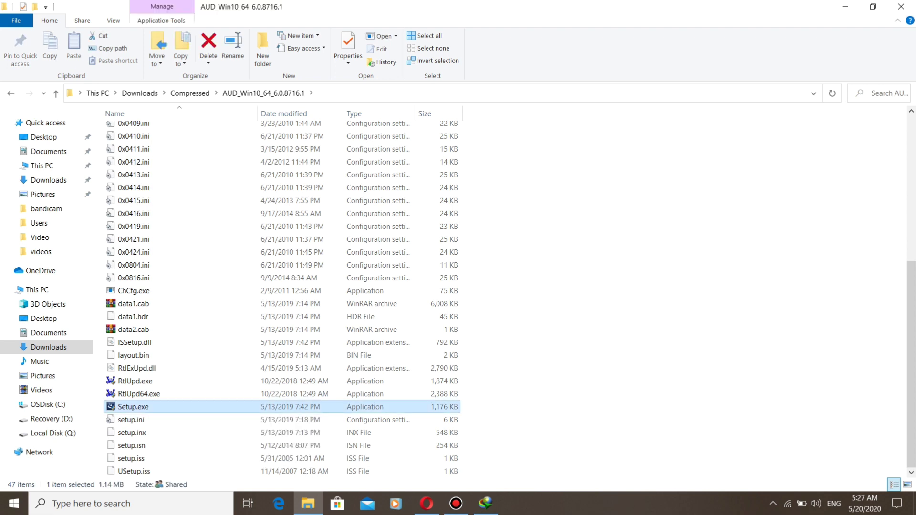
{"action": "right_click", "coordinate": [165, 407]}
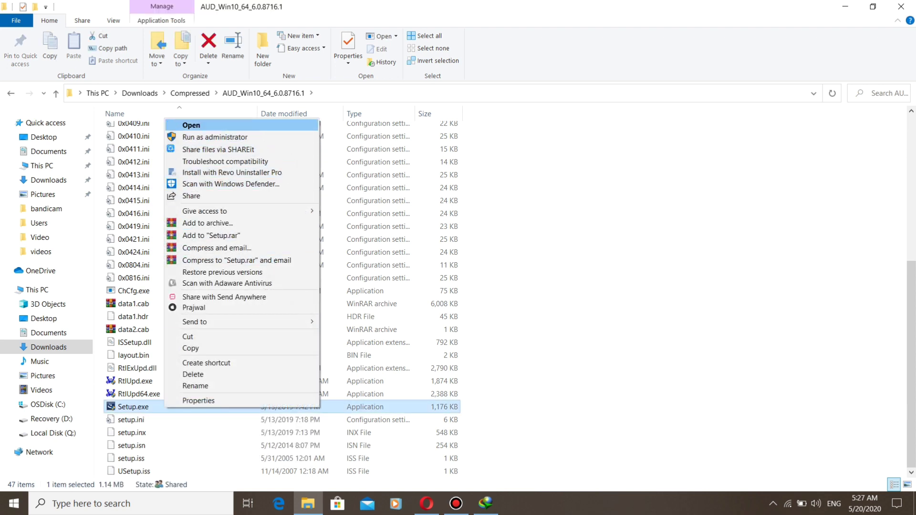
{"action": "left_click", "coordinate": [191, 125]}
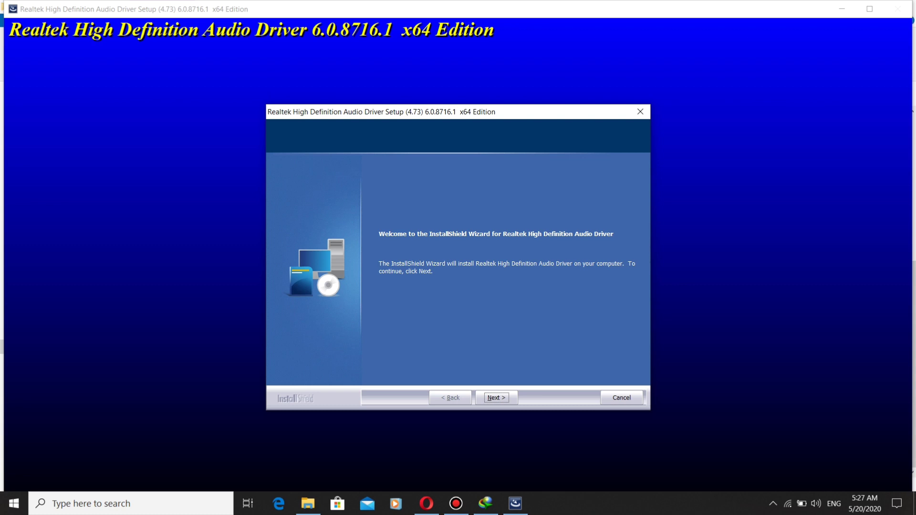
{"action": "key", "text": "Return"}
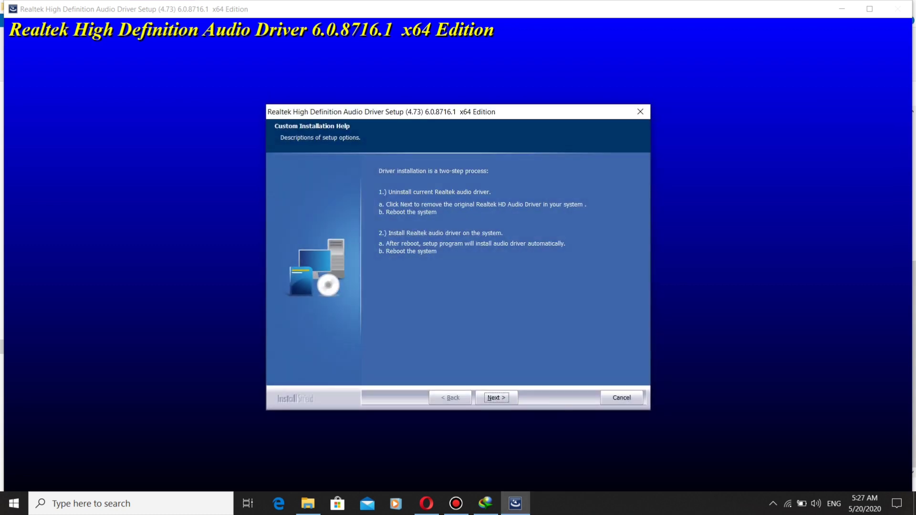
{"action": "key", "text": "Return"}
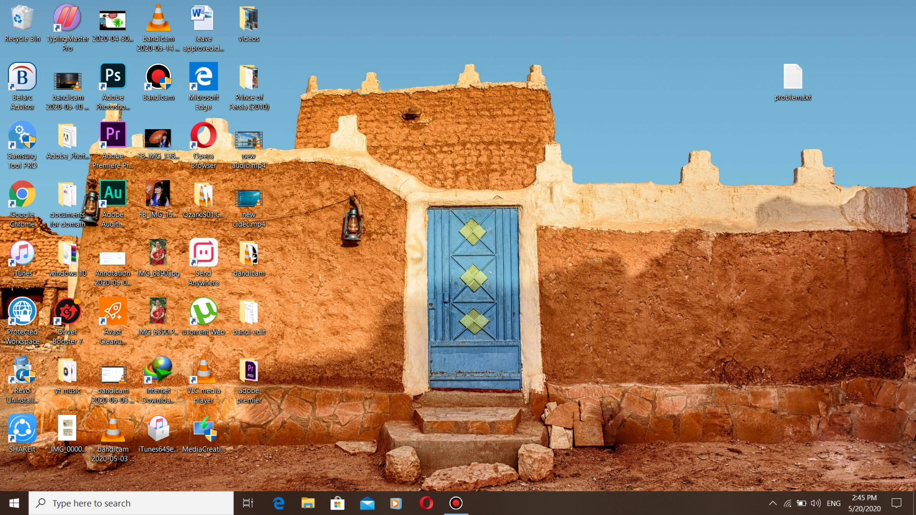
- Refresh the desktop, then open Device Manager through This PC's management console and expand Sound, video and game controllers
{"action": "right_click", "coordinate": [554, 150]}
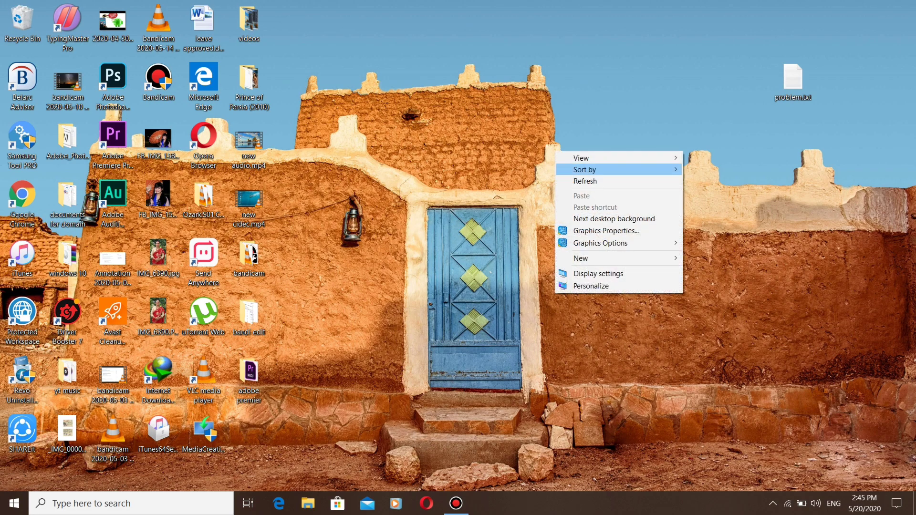
{"action": "left_click", "coordinate": [573, 178]}
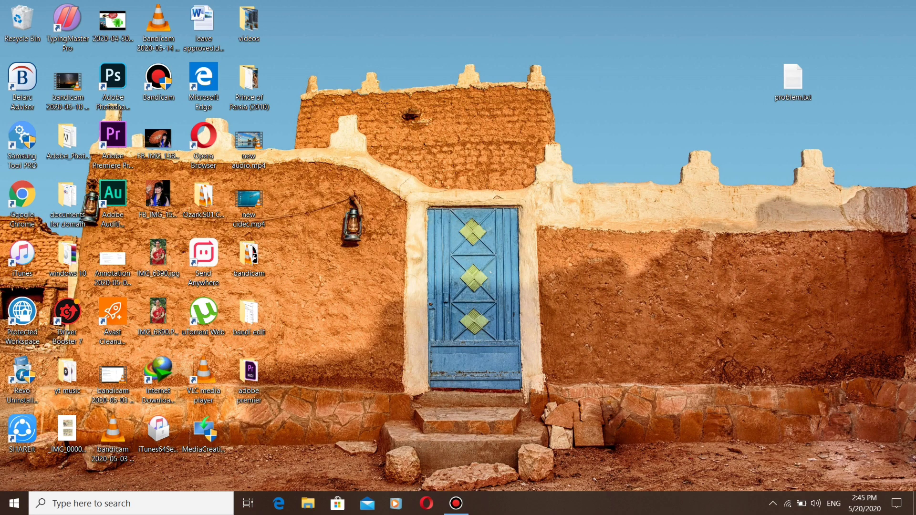
{"action": "left_click", "coordinate": [308, 504]}
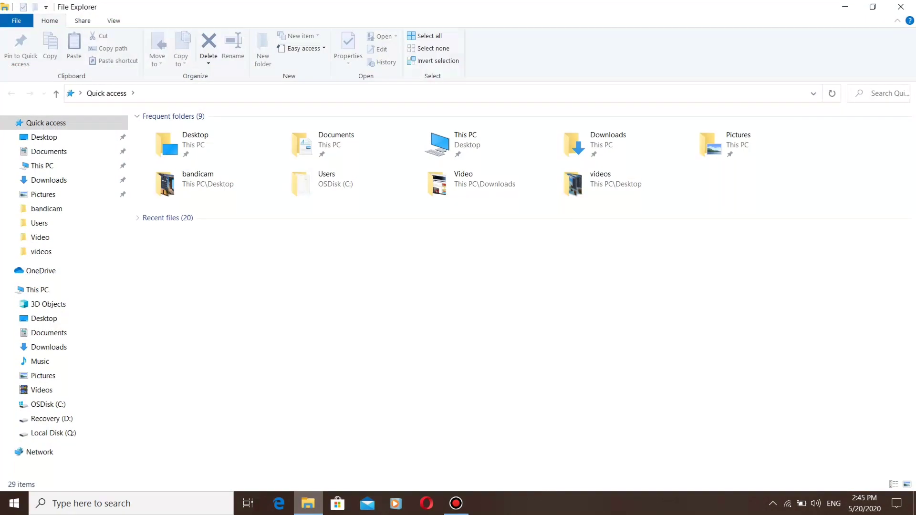
{"action": "right_click", "coordinate": [40, 289]}
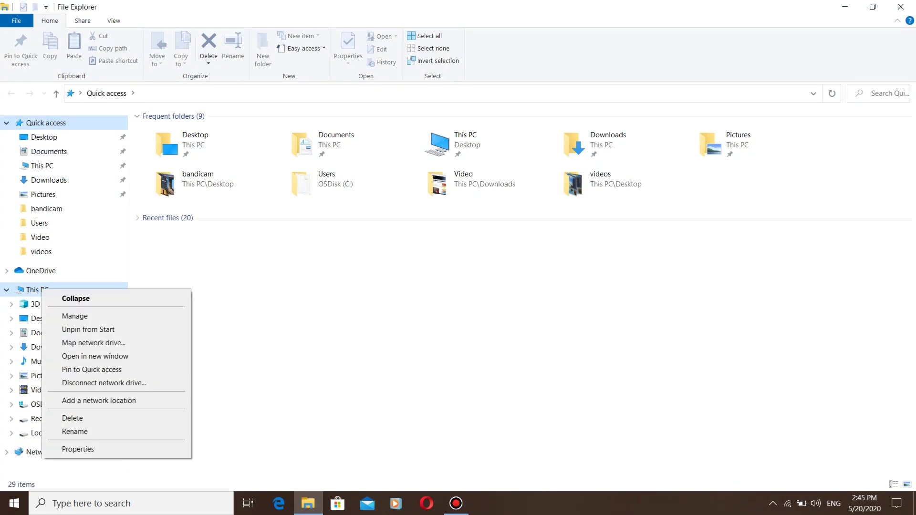
{"action": "left_click", "coordinate": [71, 316]}
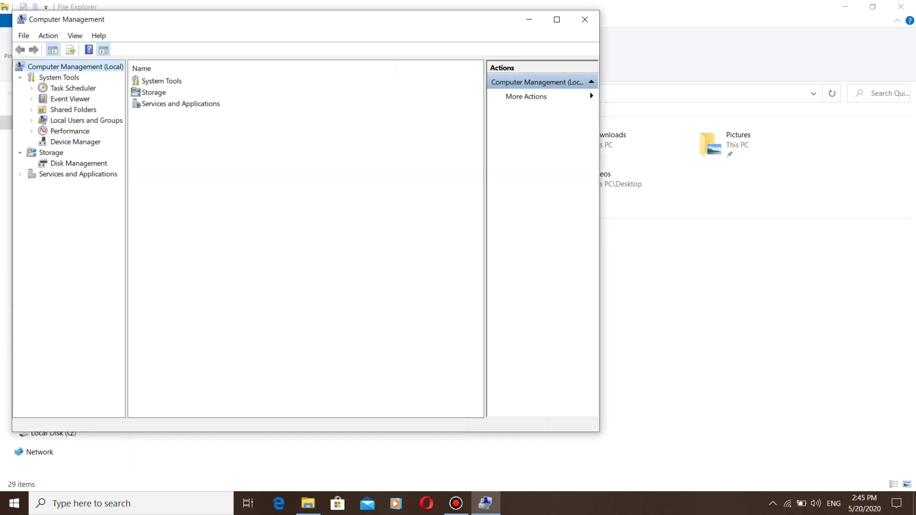
{"action": "left_click", "coordinate": [76, 142]}
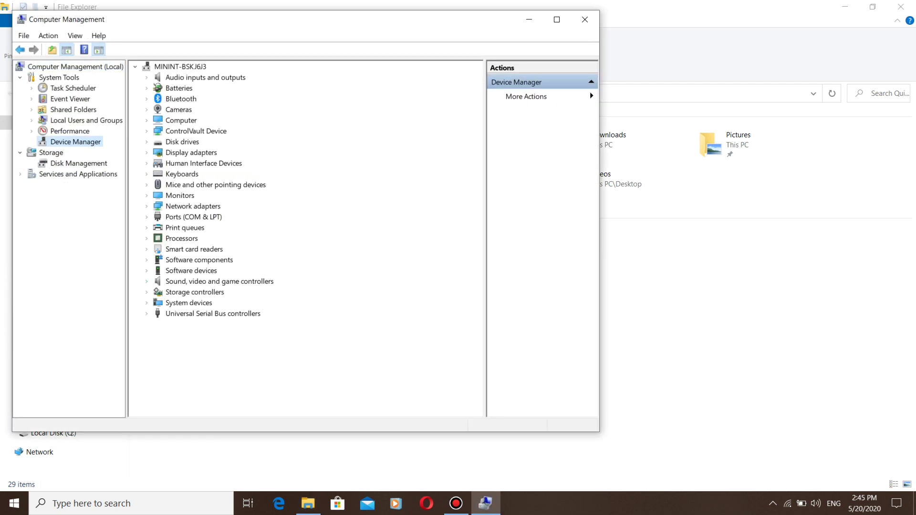
{"action": "left_click", "coordinate": [147, 281]}
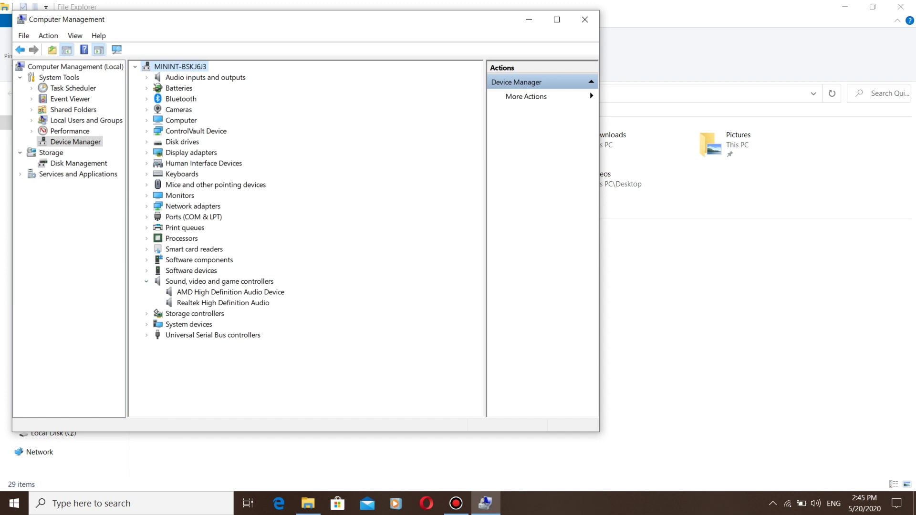
- Check the Realtek High Definition Audio device's driver date and version in its properties, and close them
{"action": "right_click", "coordinate": [188, 303]}
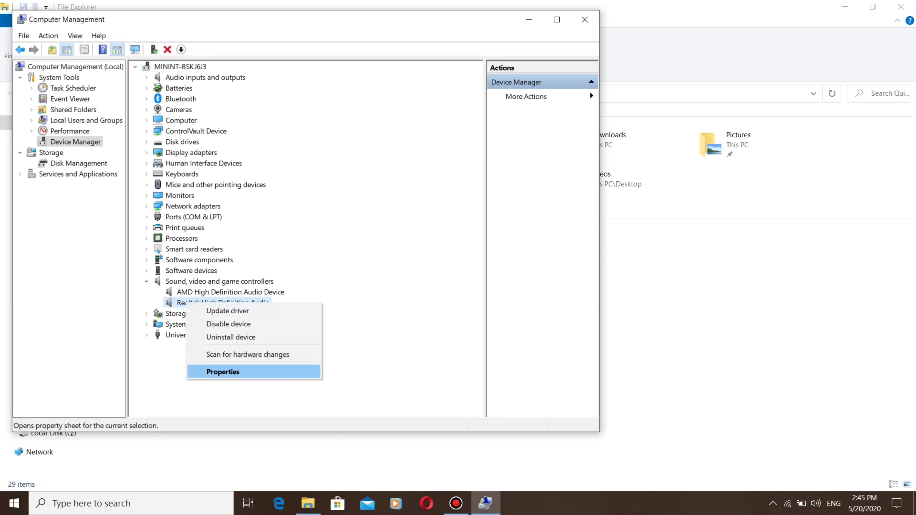
{"action": "left_click", "coordinate": [222, 371]}
{"action": "left_click", "coordinate": [233, 115]}
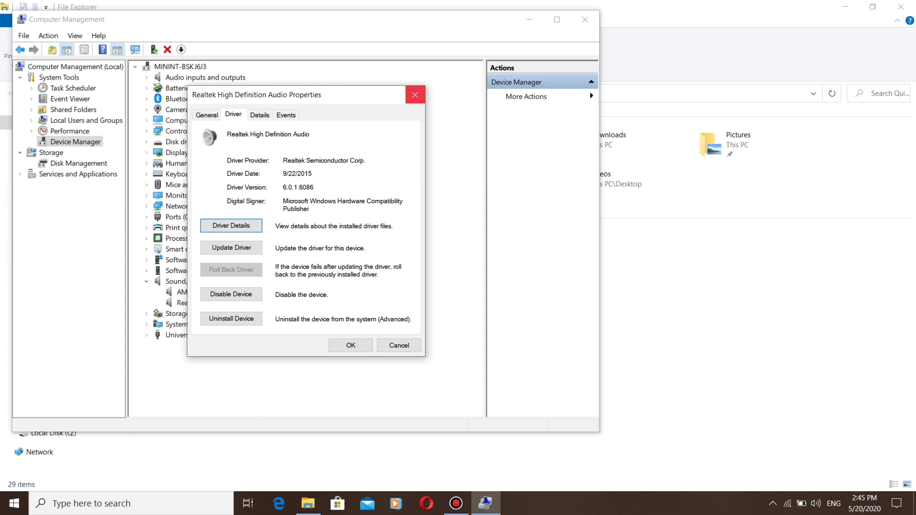
{"action": "left_click", "coordinate": [415, 95]}
- Start a manual driver update for Realtek High Definition Audio from the drivers available on the computer and select version 6.0.8716.1 [5/28/2019]
{"action": "right_click", "coordinate": [266, 301]}
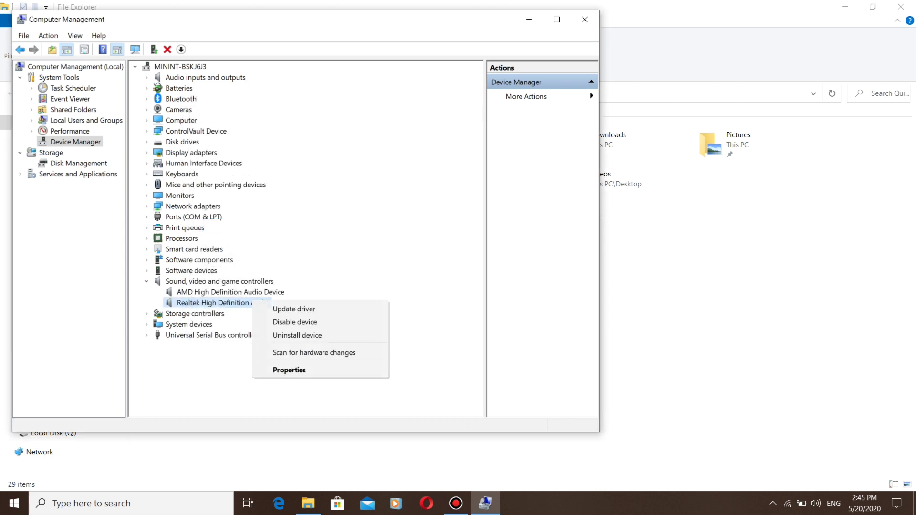
{"action": "left_click", "coordinate": [289, 309]}
{"action": "left_click", "coordinate": [243, 261]}
{"action": "left_click", "coordinate": [277, 287]}
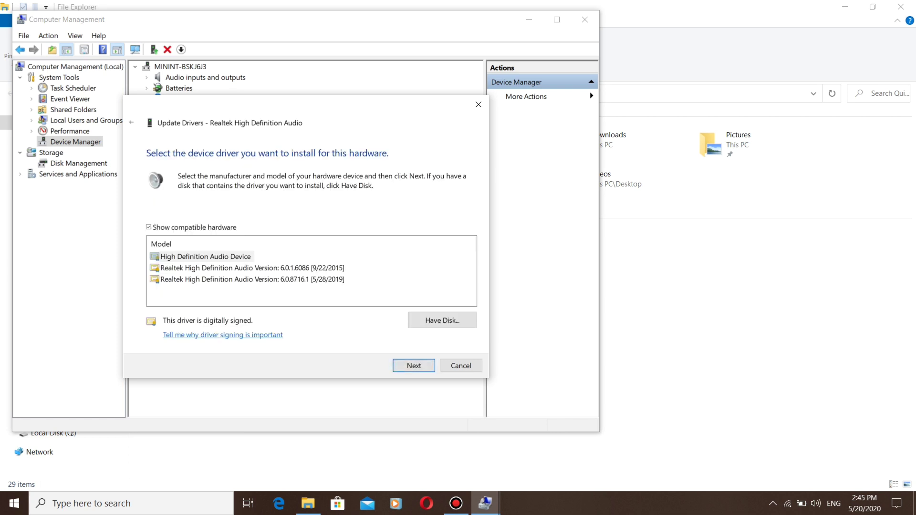
{"action": "left_click", "coordinate": [252, 279]}
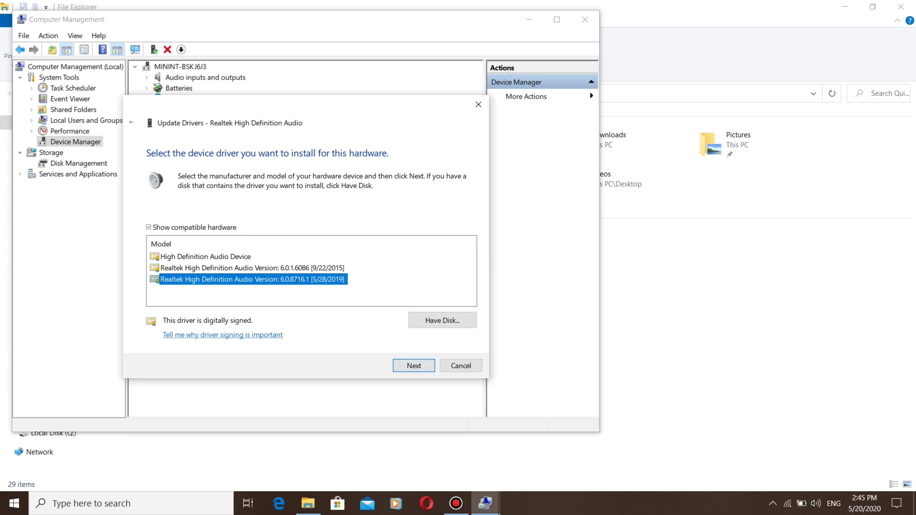
- Turn off the compatible hardware filter to examine the driver models listed for manufacturer Realtek, and restore the filter
{"action": "left_click", "coordinate": [149, 227]}
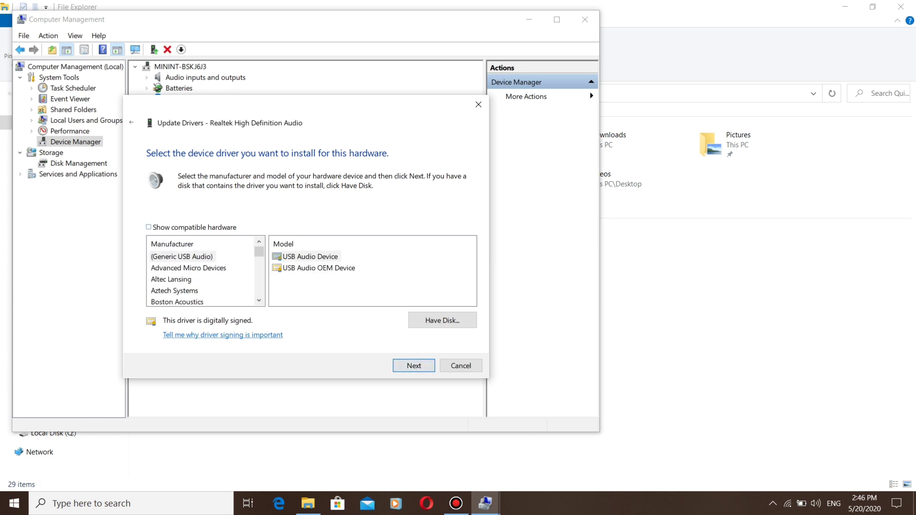
{"action": "left_click_drag", "start_coordinate": [259, 251], "coordinate": [259, 288]}
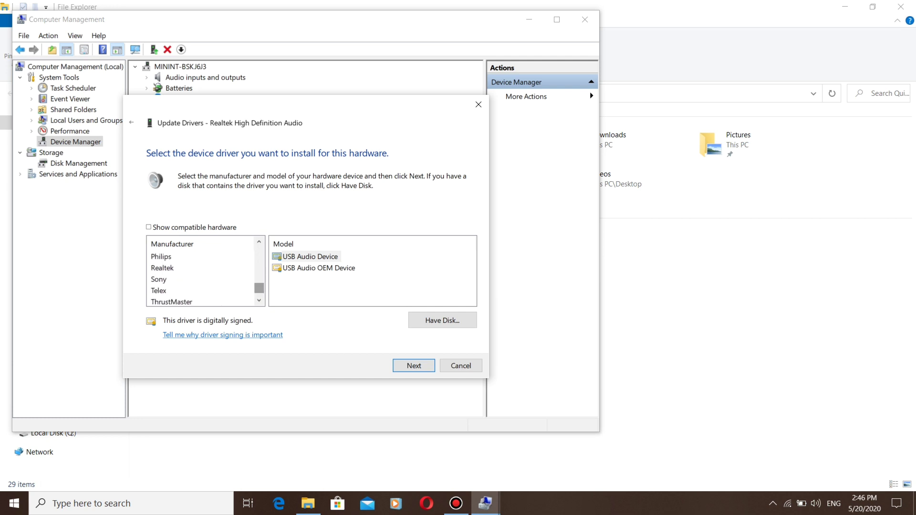
{"action": "left_click", "coordinate": [162, 268]}
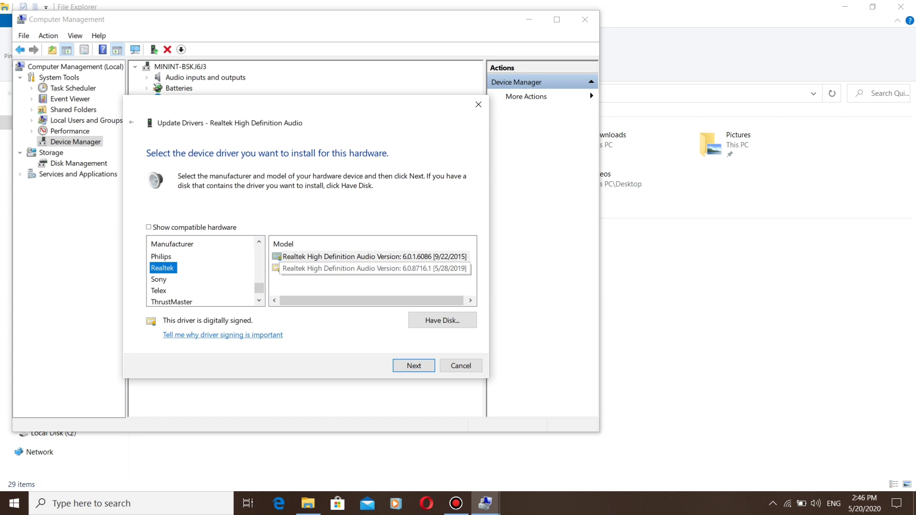
{"action": "left_click", "coordinate": [148, 227]}
- Install the compatible Realtek High Definition Audio driver version 6.0.8716.1 [5/28/2019], accepting the update driver warning
{"action": "left_click", "coordinate": [252, 279]}
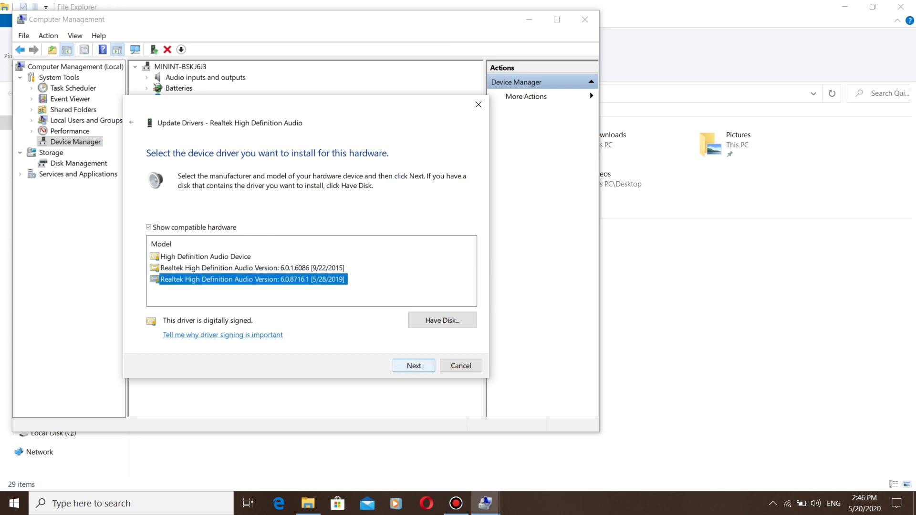
{"action": "left_click", "coordinate": [414, 365]}
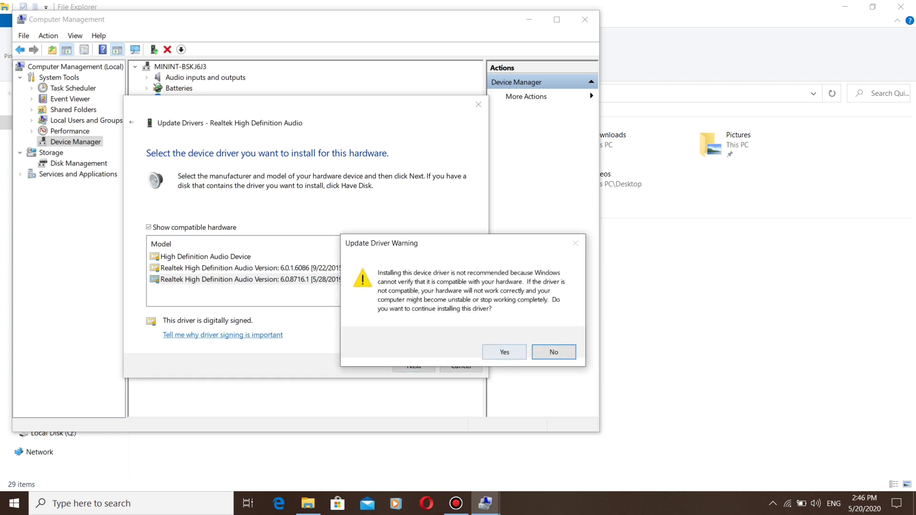
{"action": "left_click", "coordinate": [505, 353]}
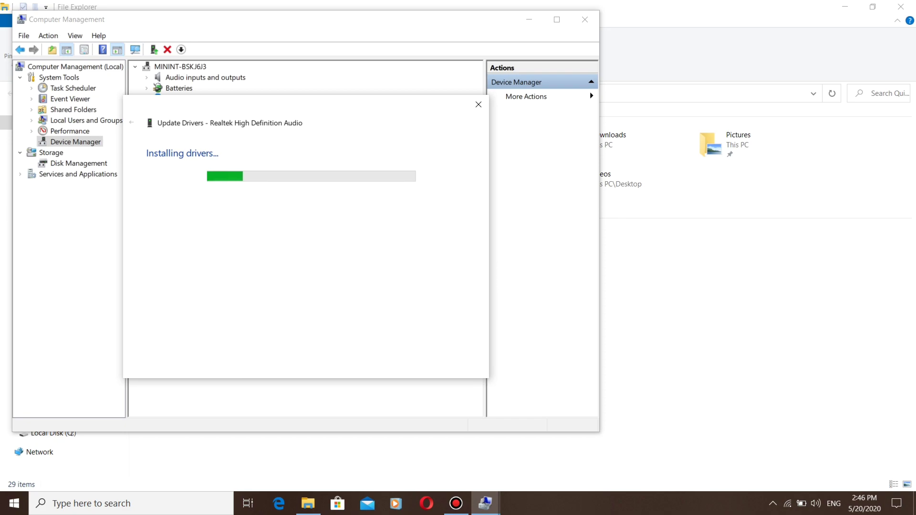
- Refresh the desktop, reopen Computer Management for This PC, and expand the sound, video and game controllers in Device Manager
{"action": "right_click", "coordinate": [552, 161]}
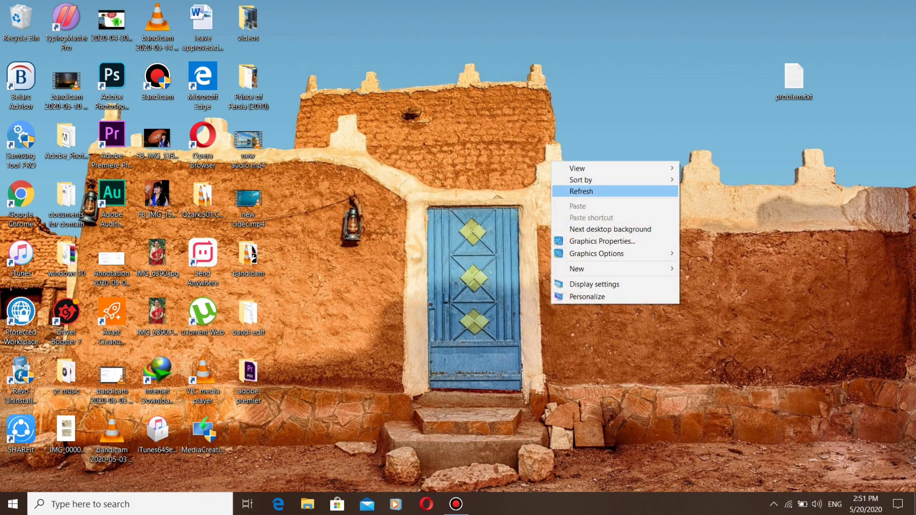
{"action": "left_click", "coordinate": [580, 191]}
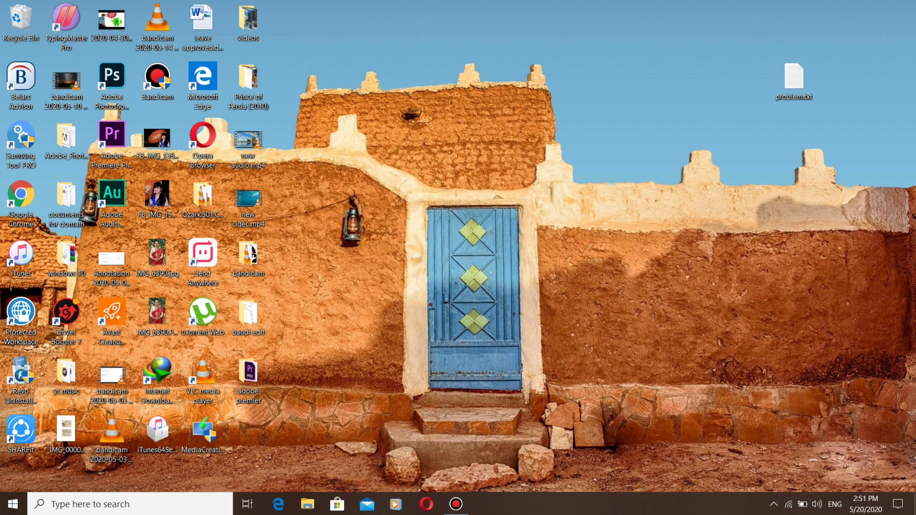
{"action": "left_click", "coordinate": [307, 504]}
{"action": "right_click", "coordinate": [61, 289]}
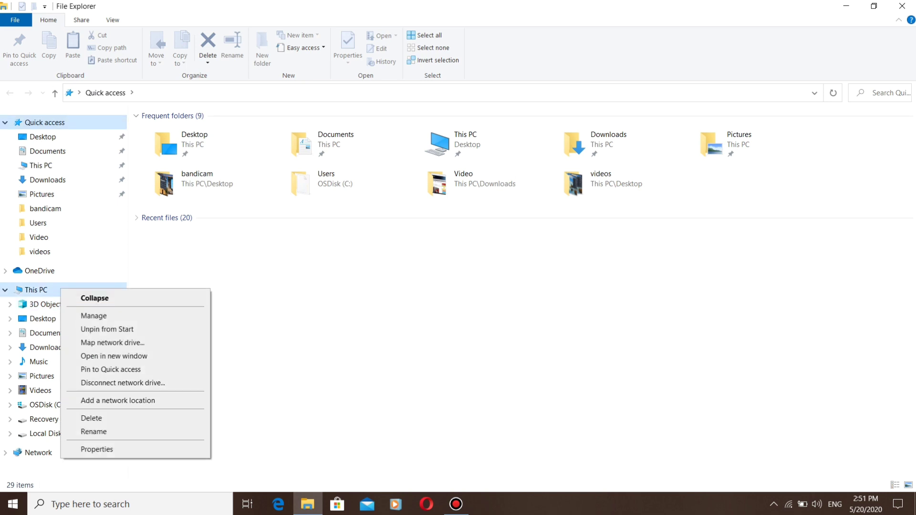
{"action": "left_click", "coordinate": [94, 316]}
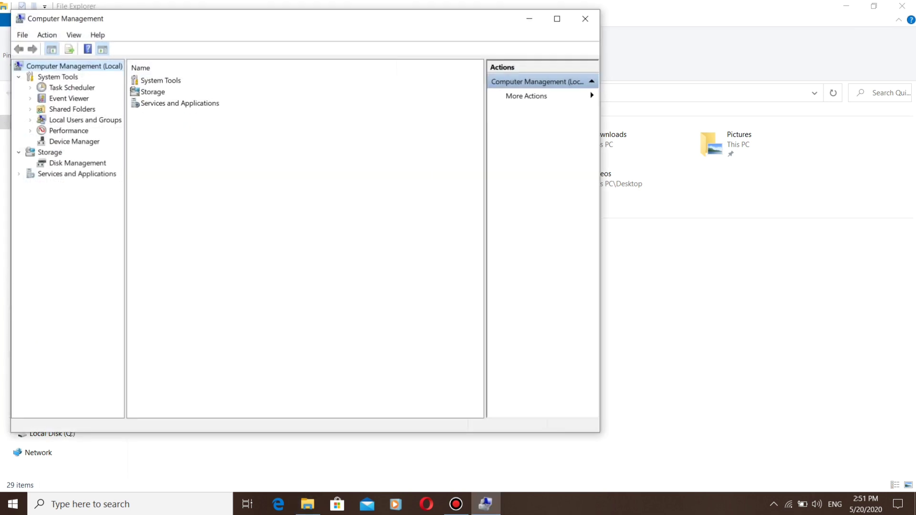
{"action": "left_click", "coordinate": [74, 141]}
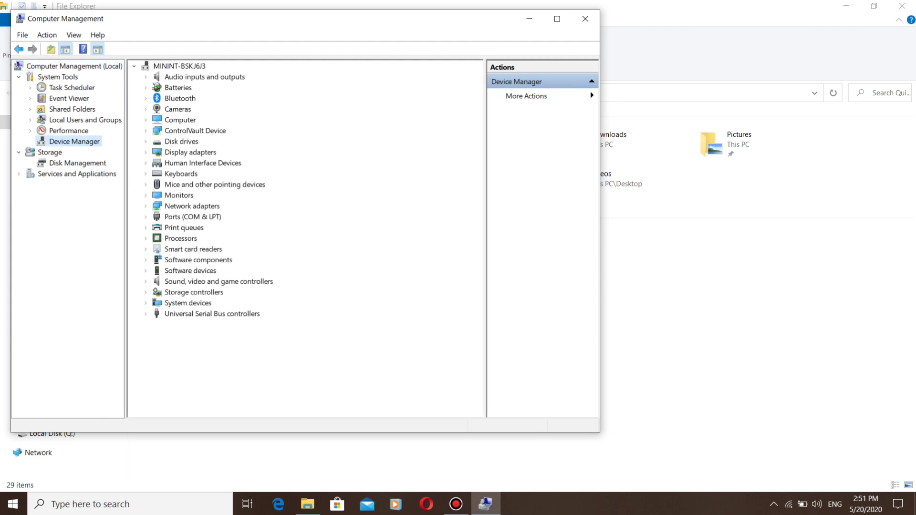
{"action": "left_click", "coordinate": [146, 282]}
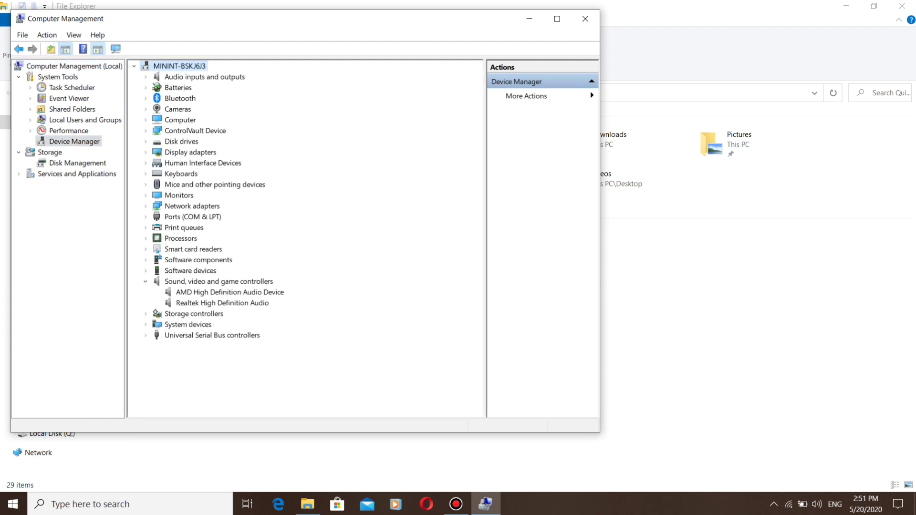
- Verify the Realtek High Definition Audio device's status and installed driver version in its properties, and close the dialog
{"action": "left_click", "coordinate": [188, 303]}
{"action": "right_click", "coordinate": [189, 303]}
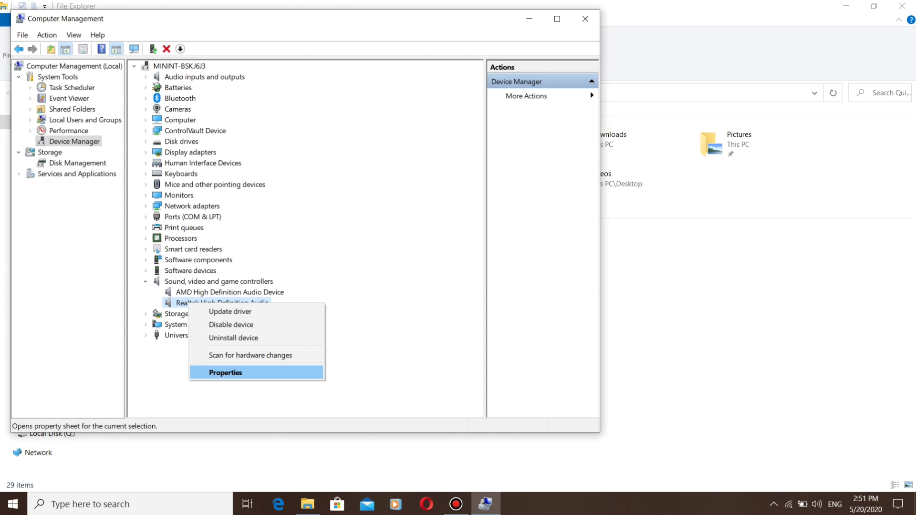
{"action": "left_click", "coordinate": [226, 373]}
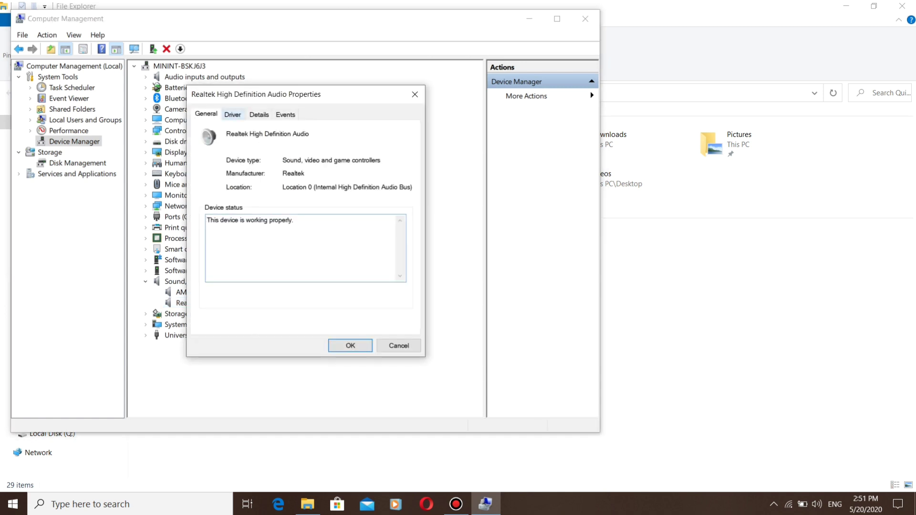
{"action": "left_click", "coordinate": [233, 114]}
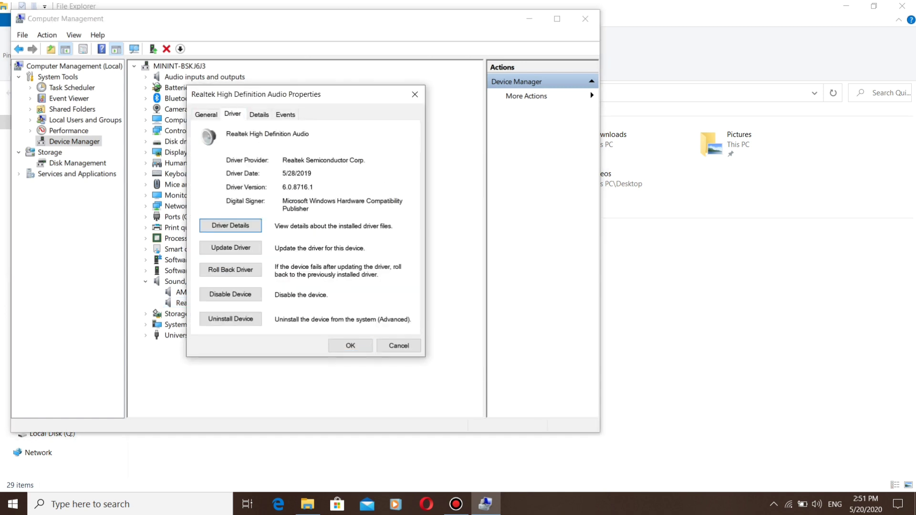
{"action": "left_click", "coordinate": [350, 346]}
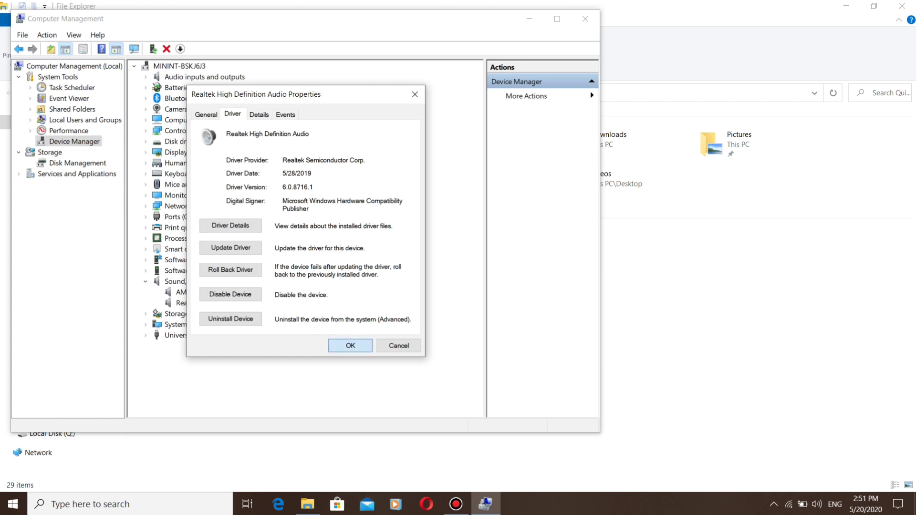
- Close Computer Management and File Explorer, and open the Windows sound settings
{"action": "left_click", "coordinate": [585, 19]}
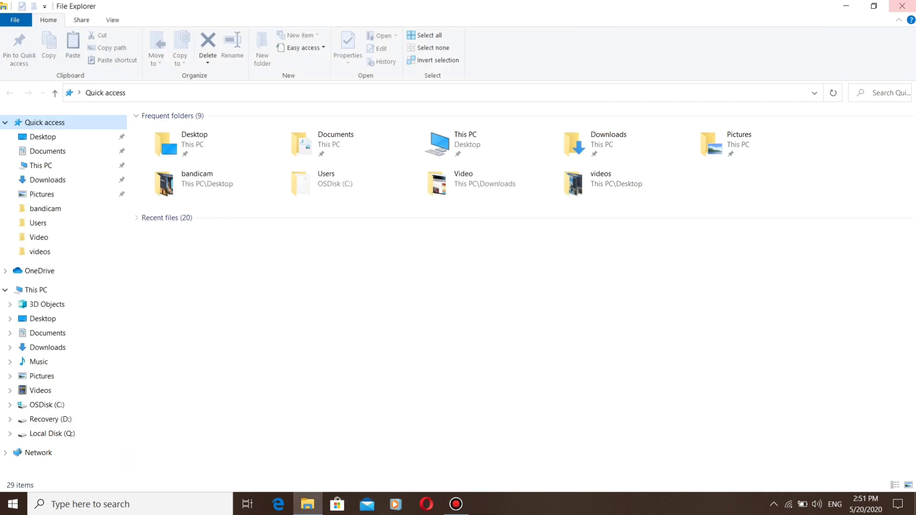
{"action": "left_click", "coordinate": [902, 6]}
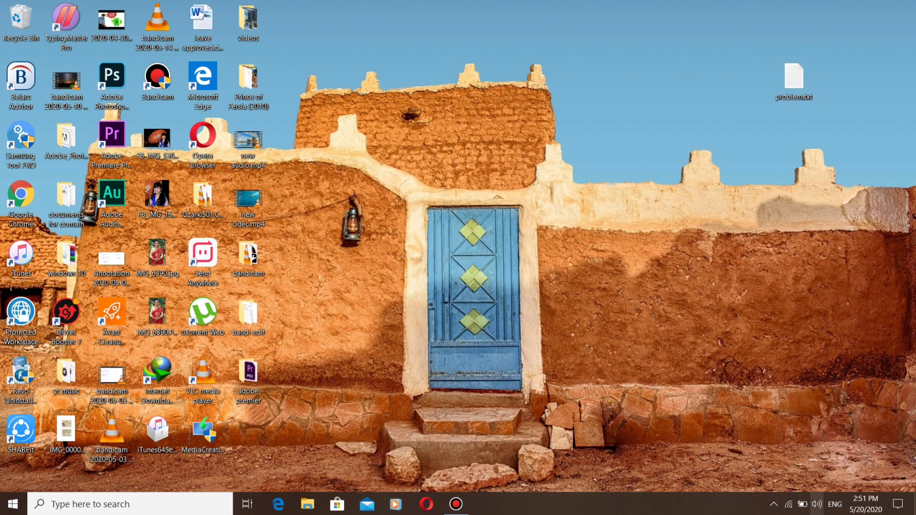
{"action": "right_click", "coordinate": [817, 505]}
{"action": "left_click", "coordinate": [810, 431]}
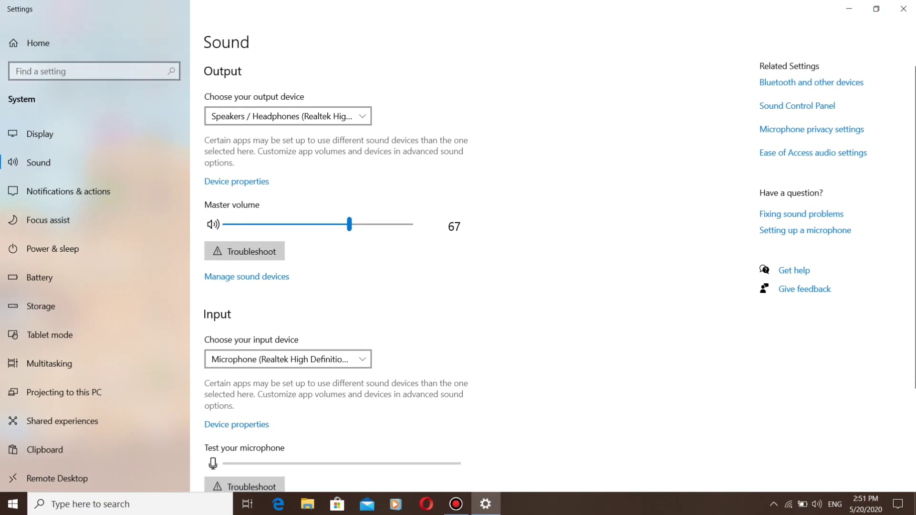
- Open the Sound Control Panel, check the general properties of the Realtek Speakers / Headphones playback device, and close them
{"action": "left_click", "coordinate": [798, 106]}
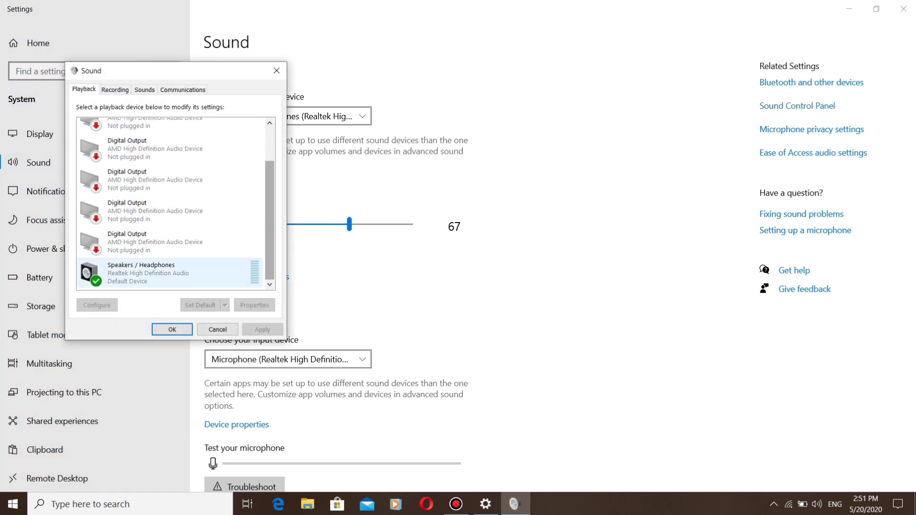
{"action": "left_click", "coordinate": [255, 305]}
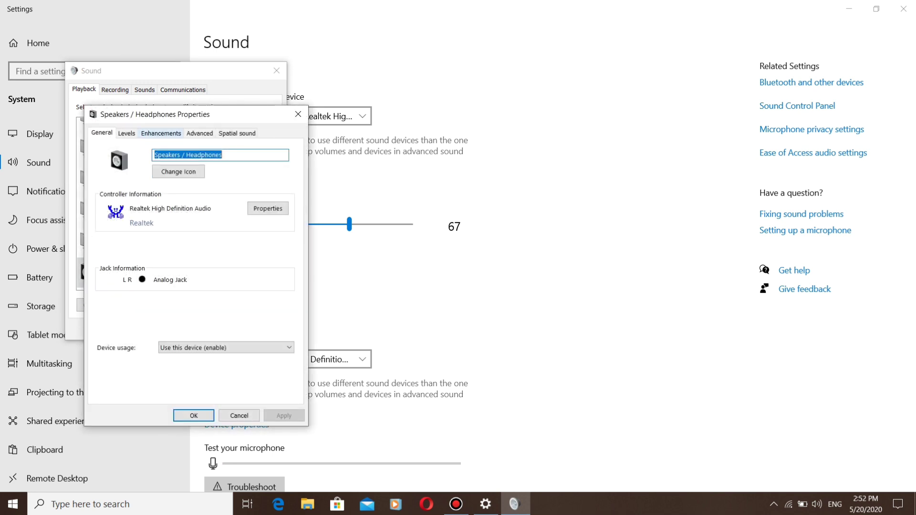
{"action": "left_click", "coordinate": [299, 114]}
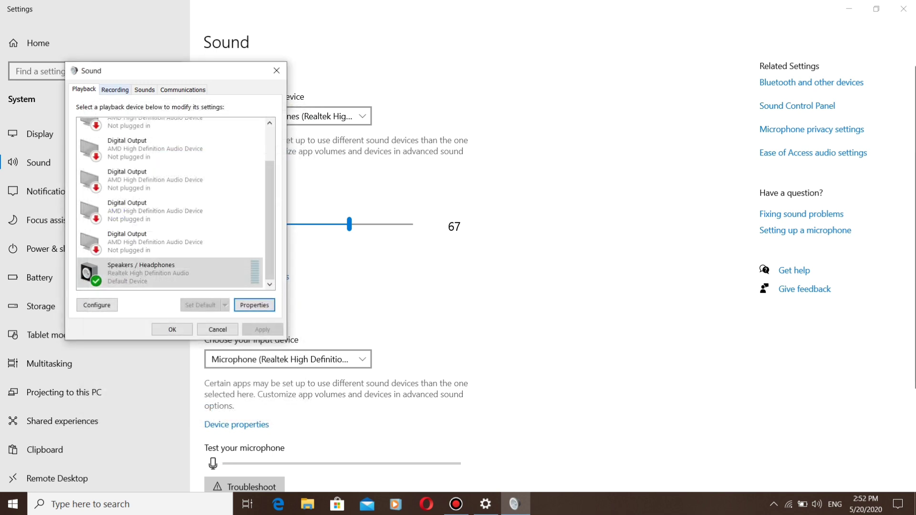
- Open the properties of the Realtek Microphone recording device and examine its available enhancements
{"action": "left_click", "coordinate": [115, 89]}
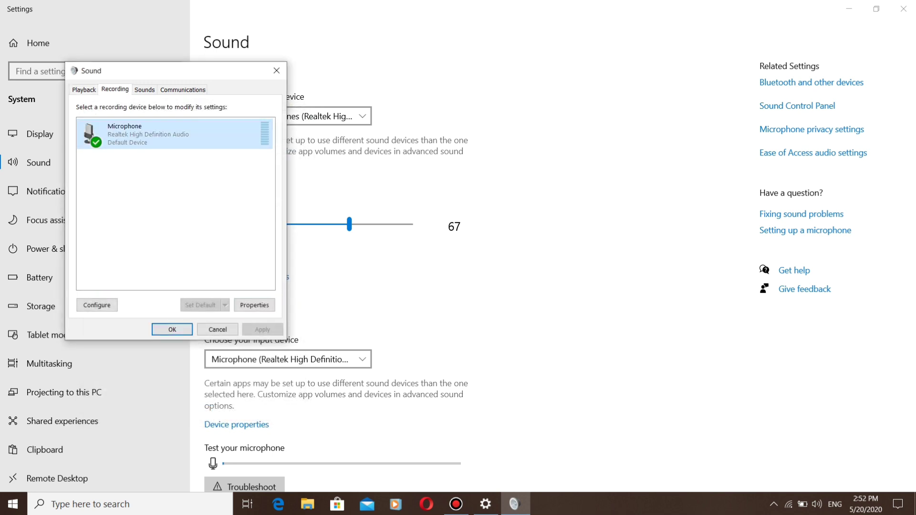
{"action": "left_click", "coordinate": [255, 305]}
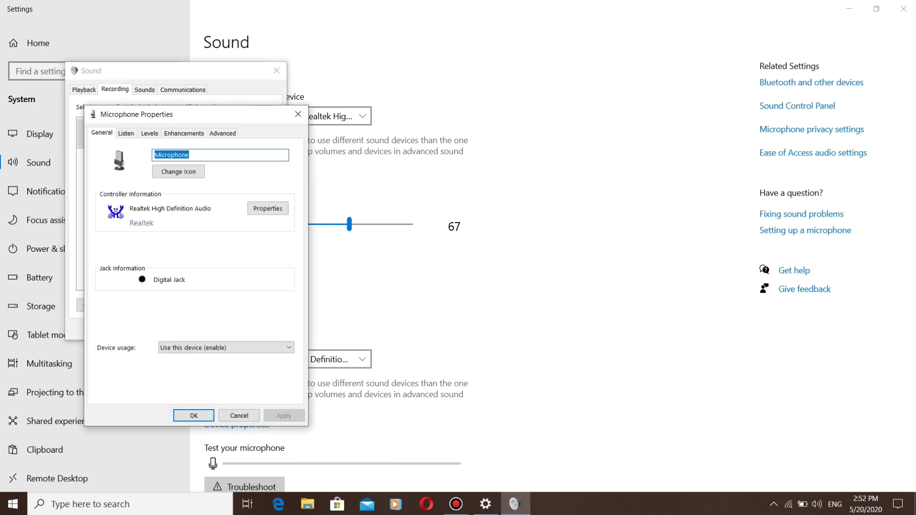
{"action": "left_click", "coordinate": [184, 133]}
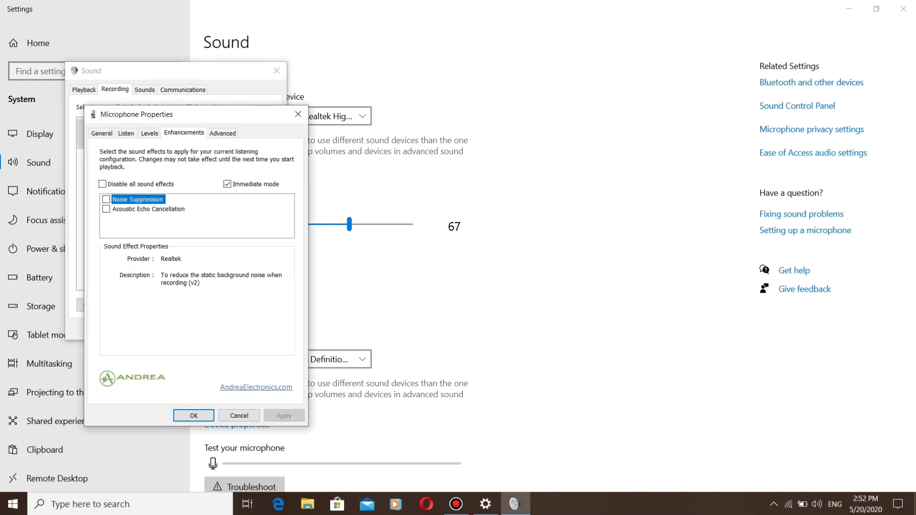